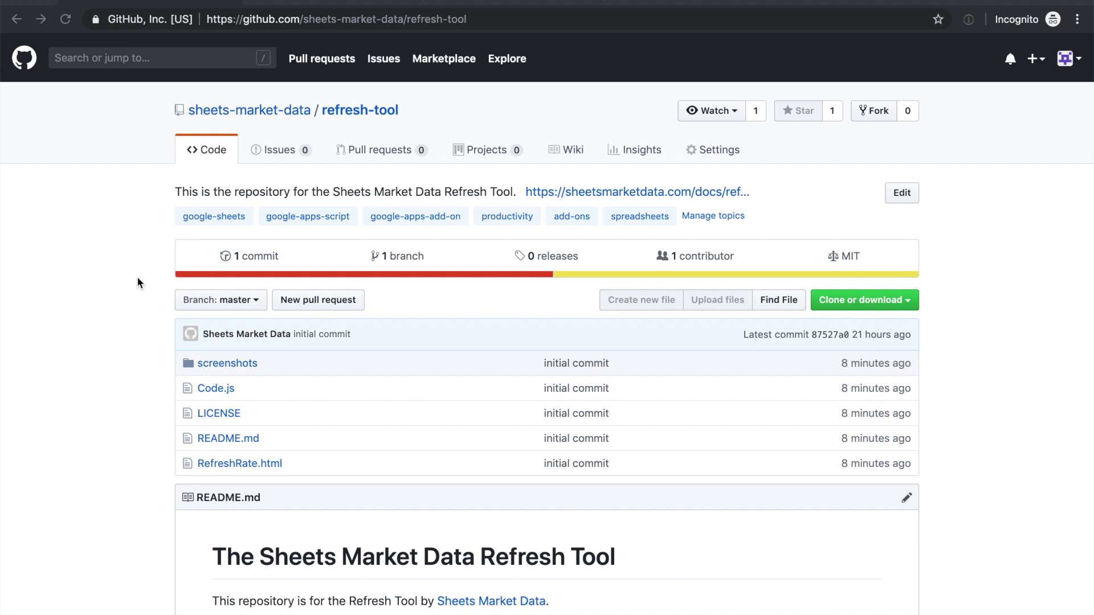
Step: Scroll through the stock table and show the formula behind the FB price
scroll(137, 279, down, 1)
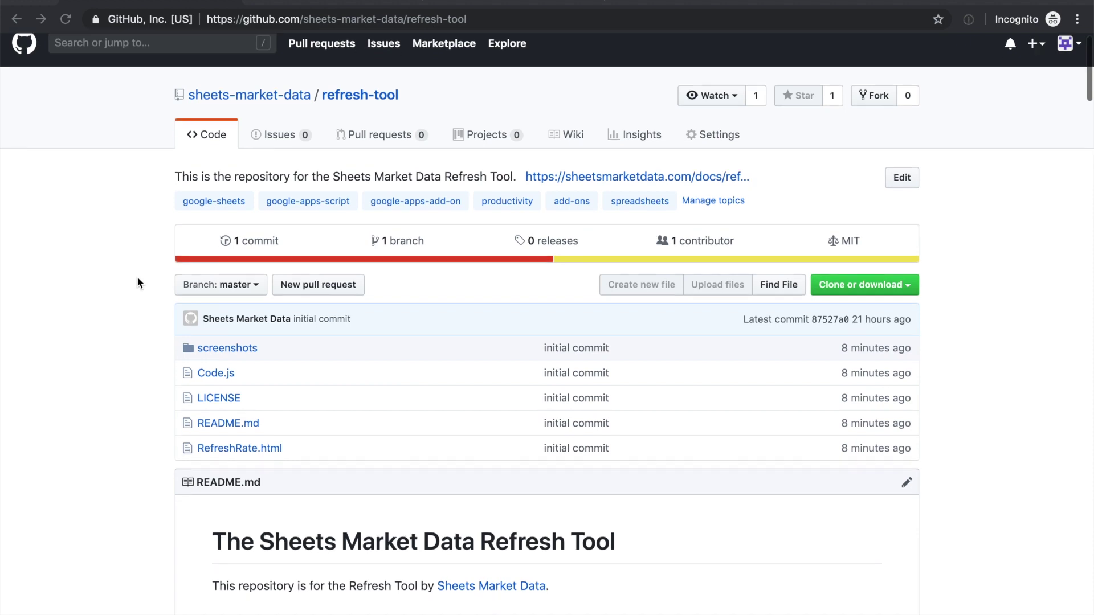
scroll(138, 280, down, 2)
scroll(137, 279, down, 2)
scroll(138, 279, down, 1)
scroll(137, 276, down, 1)
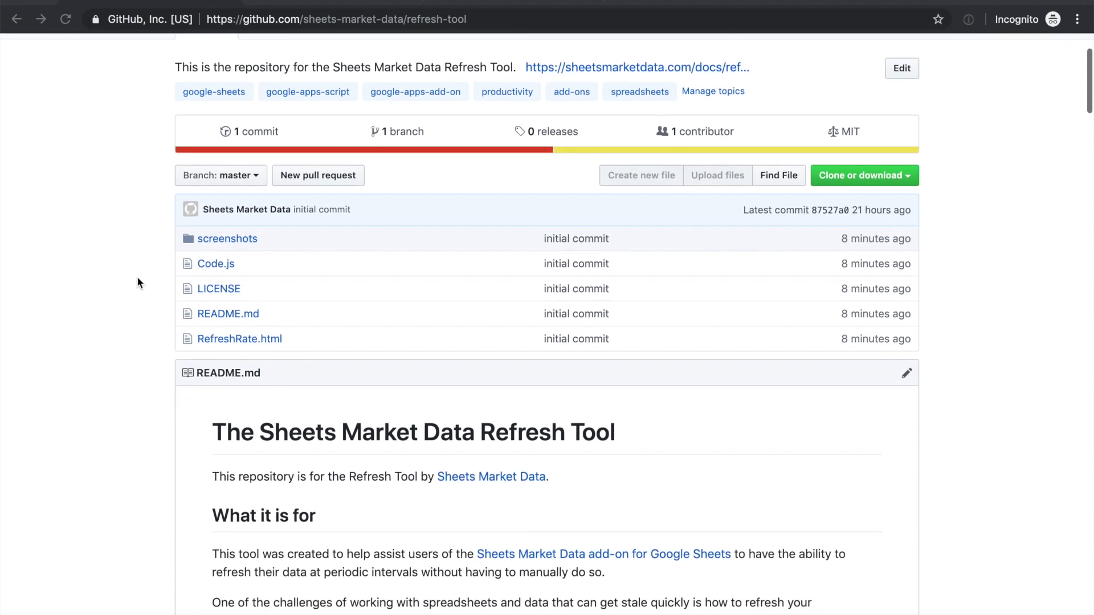
scroll(137, 276, down, 1)
scroll(136, 276, down, 2)
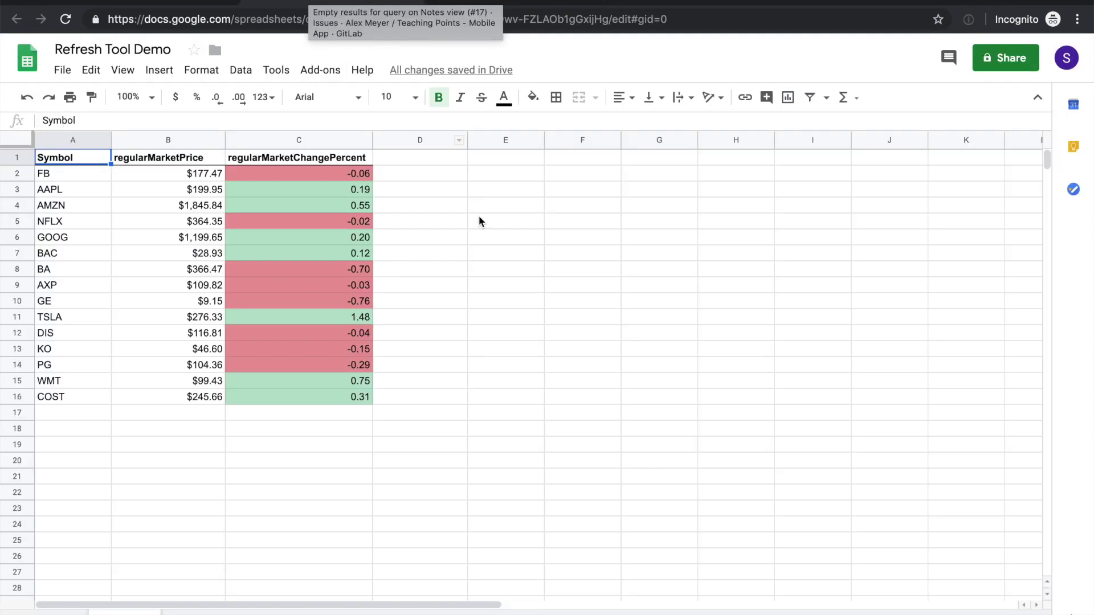
click(477, 217)
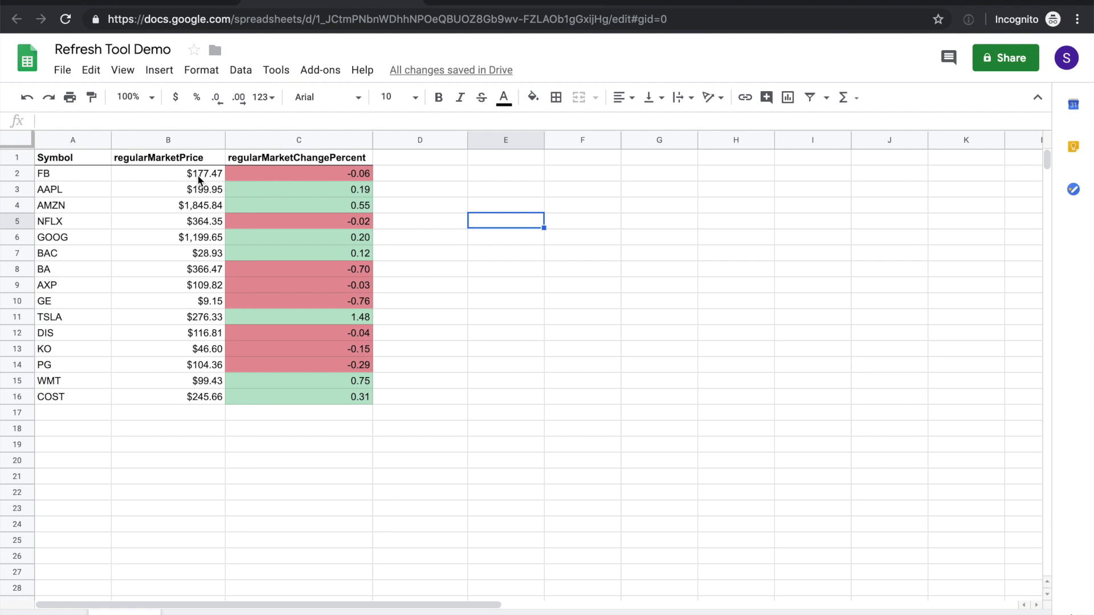
click(199, 180)
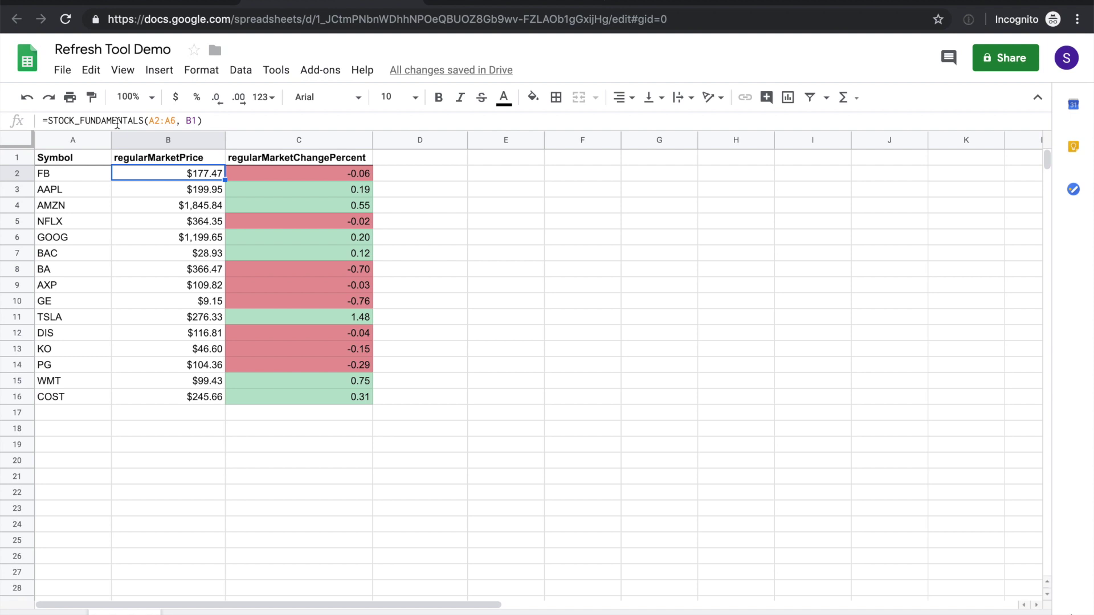
Step: Check the price formulas for DIS and KO, then return to FB's formula
click(174, 302)
click(170, 330)
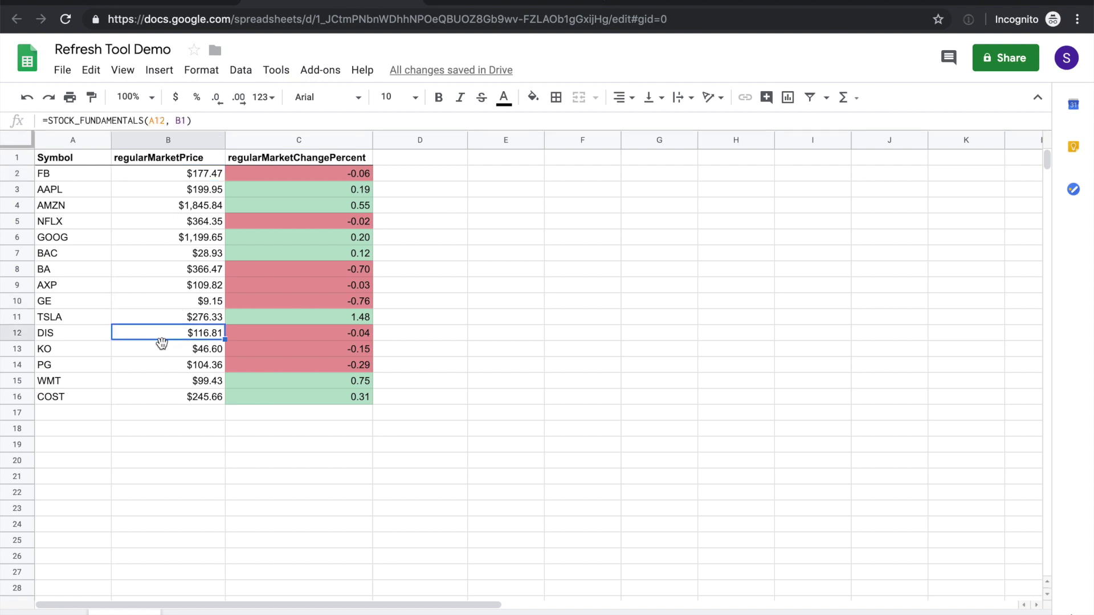
click(160, 345)
click(159, 335)
click(158, 179)
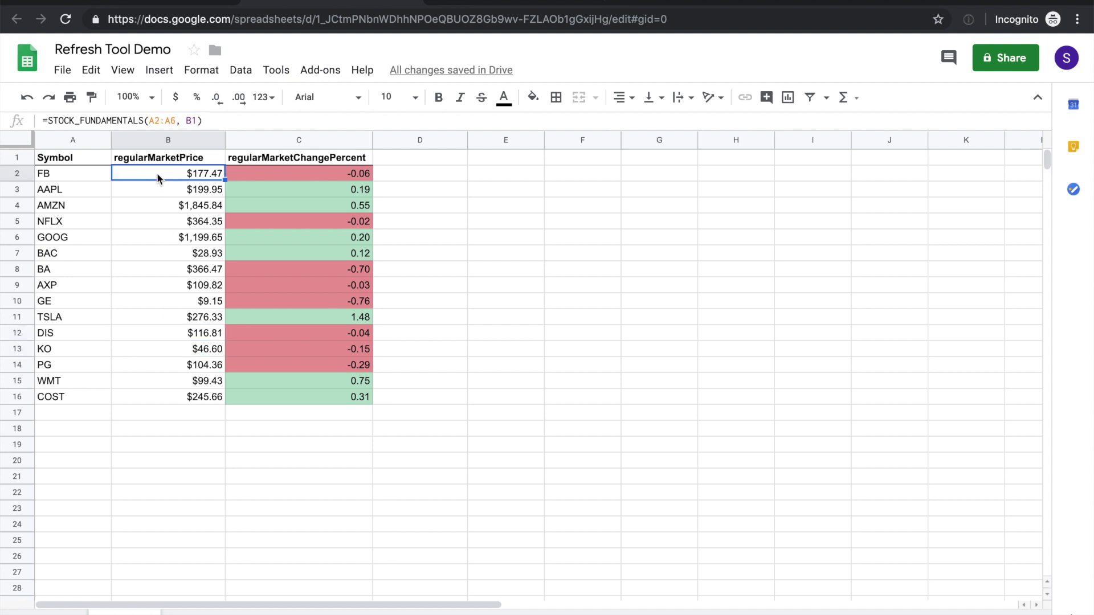
Step: View the Sheets Market Data add-on's Refresh Tool notice, then dismiss it
click(322, 71)
mouse_move(371, 134)
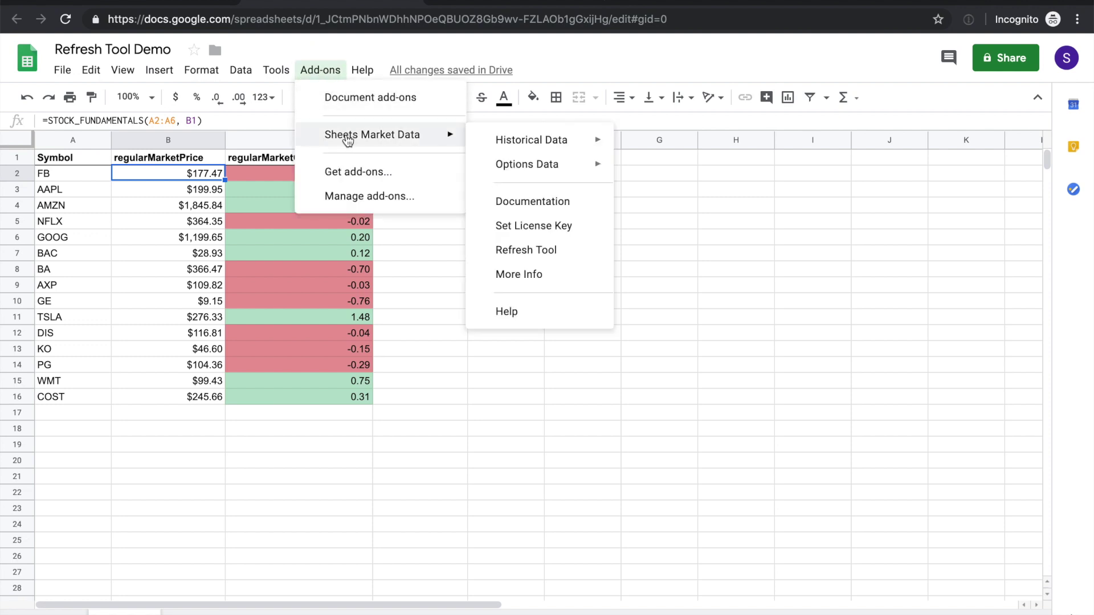
mouse_move(531, 141)
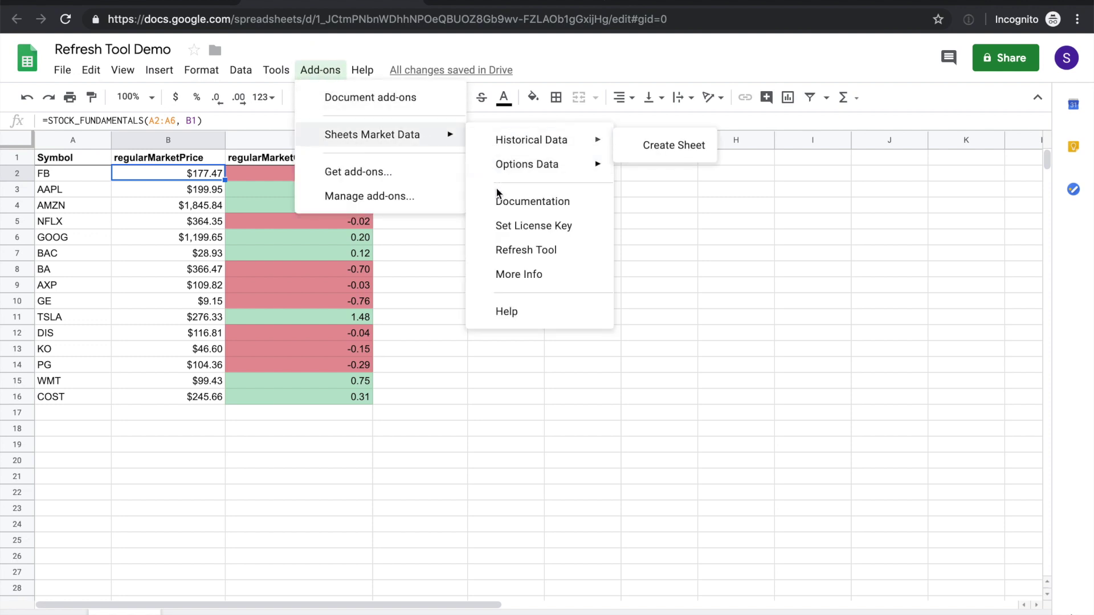
click(508, 253)
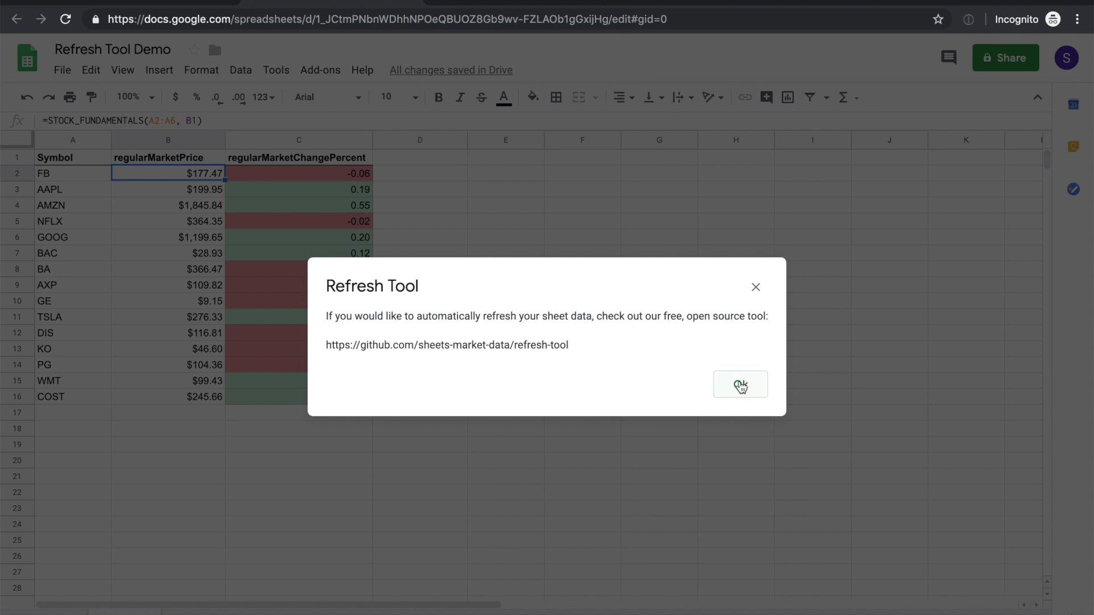
click(741, 386)
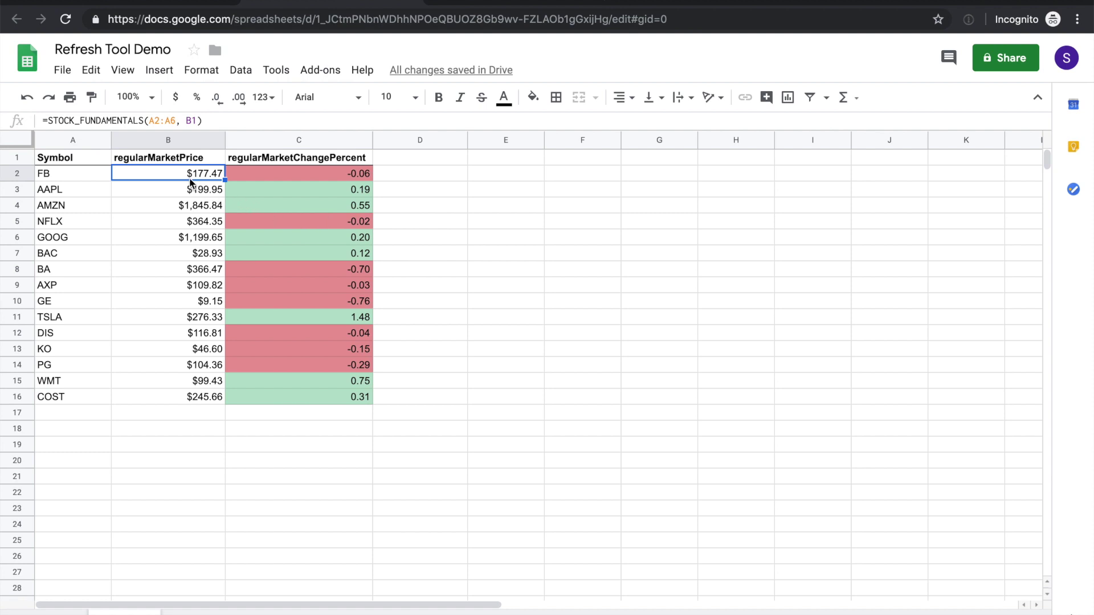
Step: Start a new script project from Tools and delete its starter myFunction code
click(274, 76)
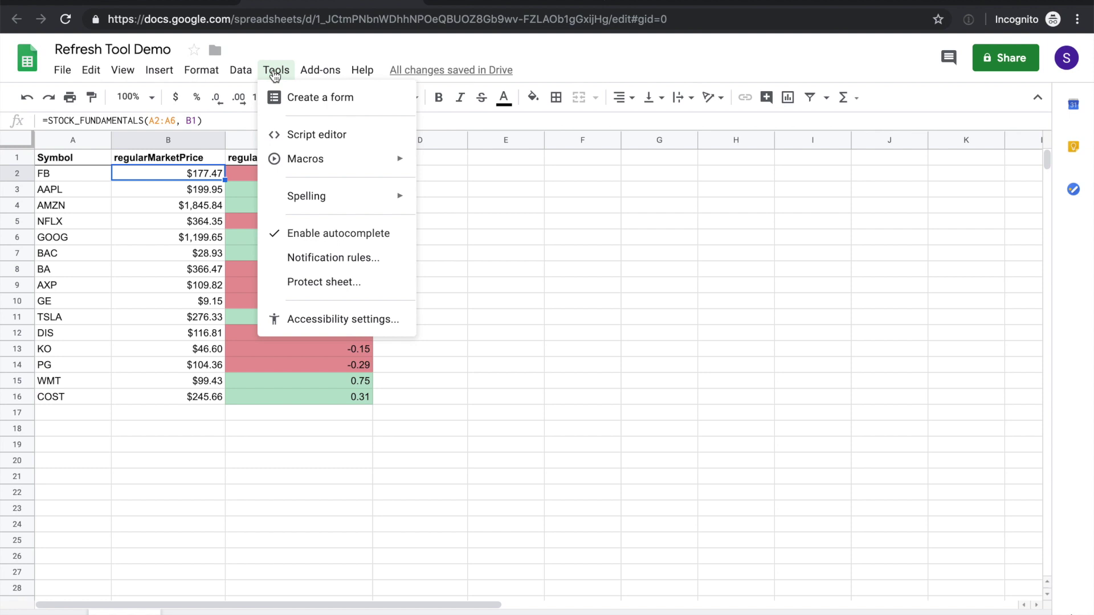
click(296, 137)
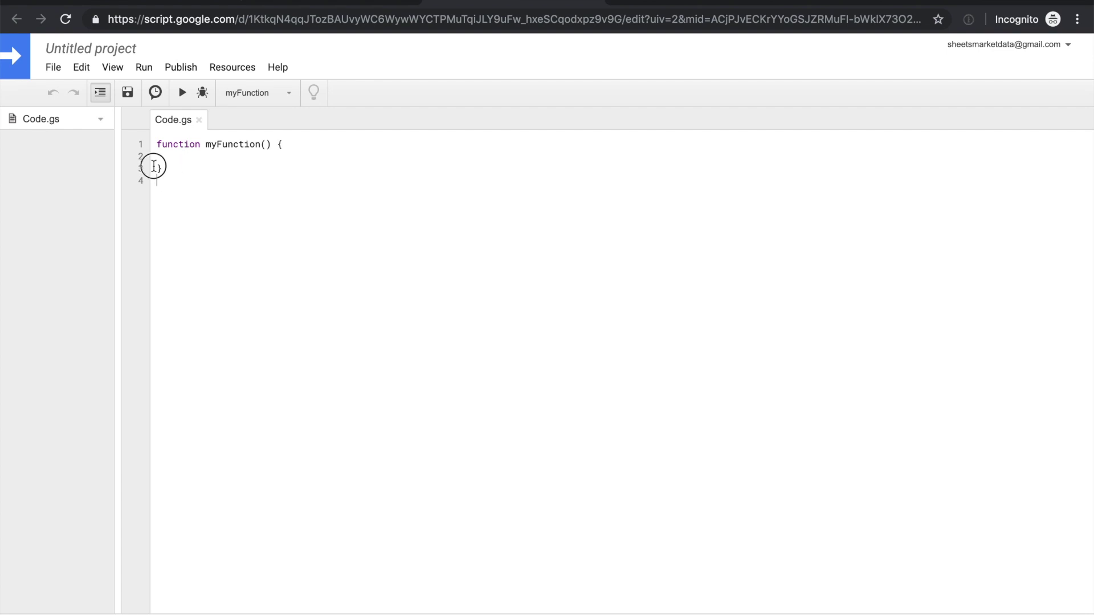
key(ctrl+a)
key(BackSpace)
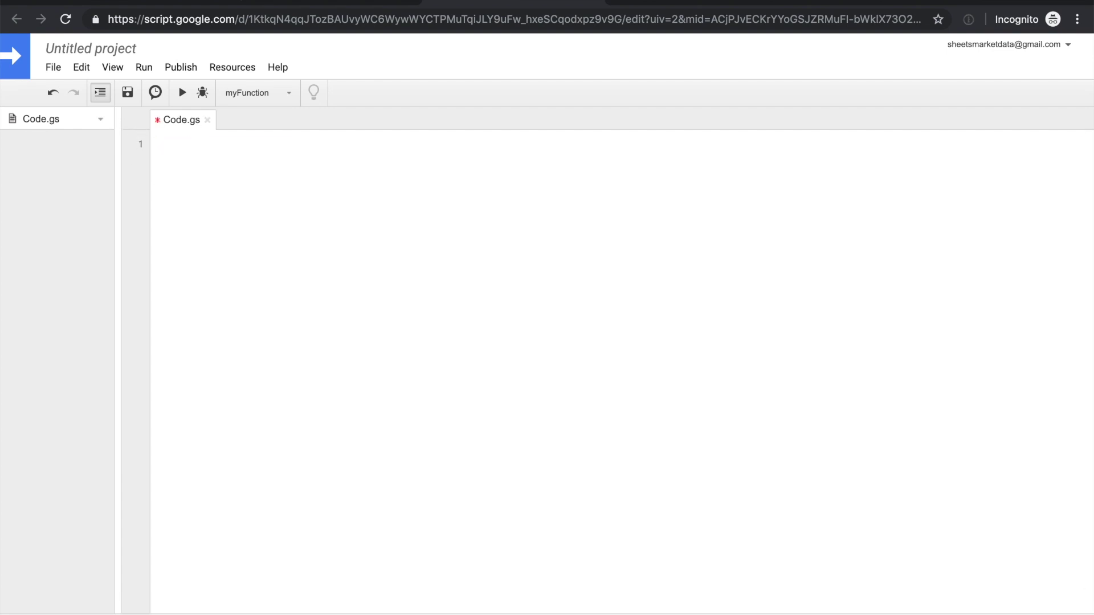
Step: Open Code.js in the refresh-tool GitHub repository
click(178, 4)
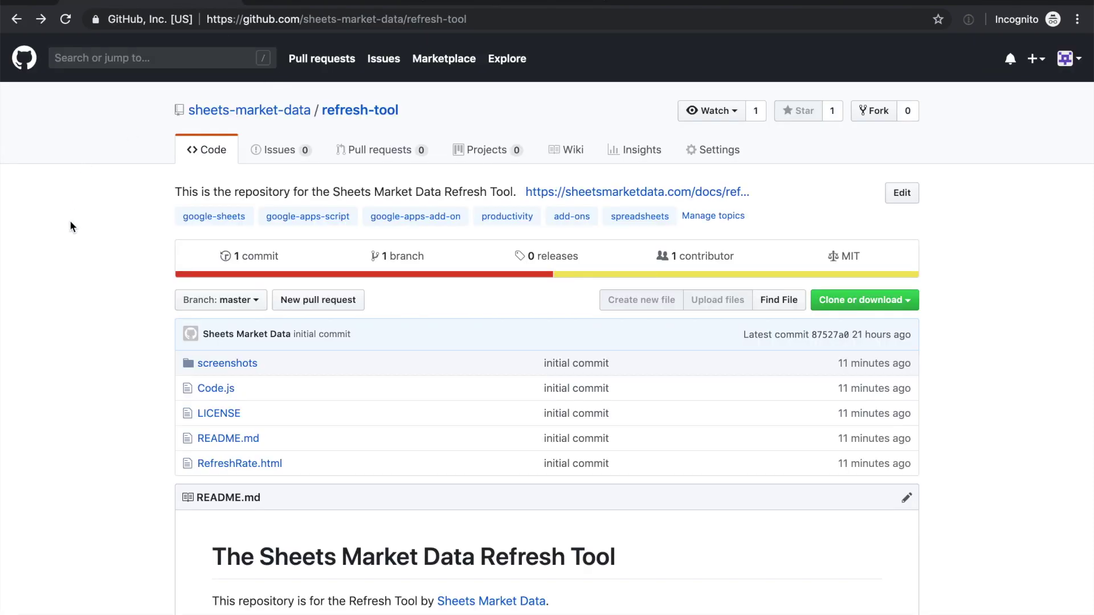
scroll(70, 223, down, 1)
scroll(70, 222, down, 1)
scroll(70, 222, down, 1)
scroll(70, 222, down, 1)
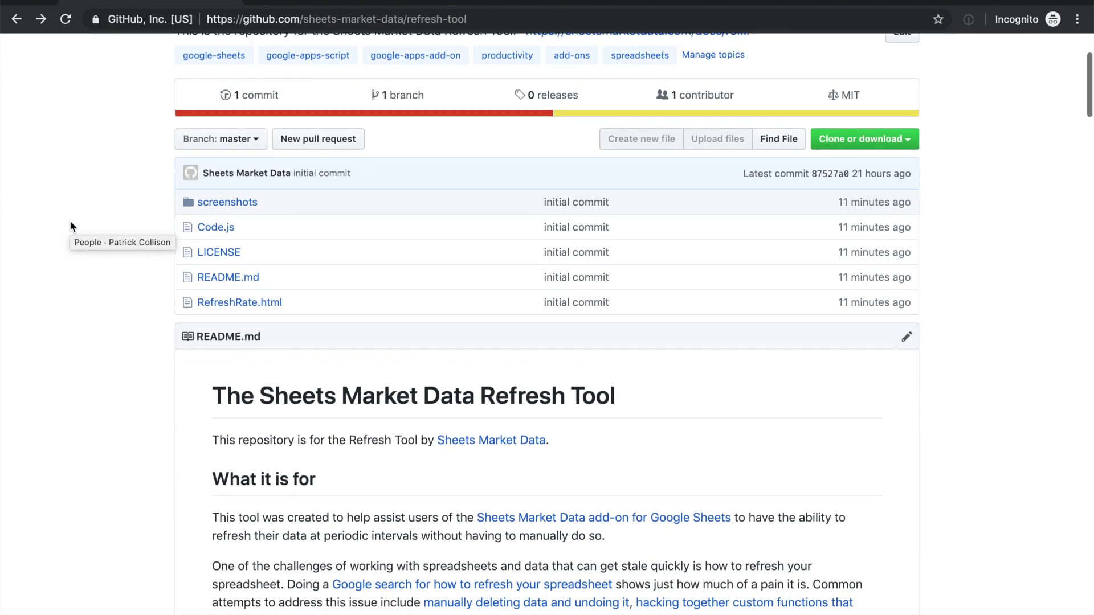
click(219, 197)
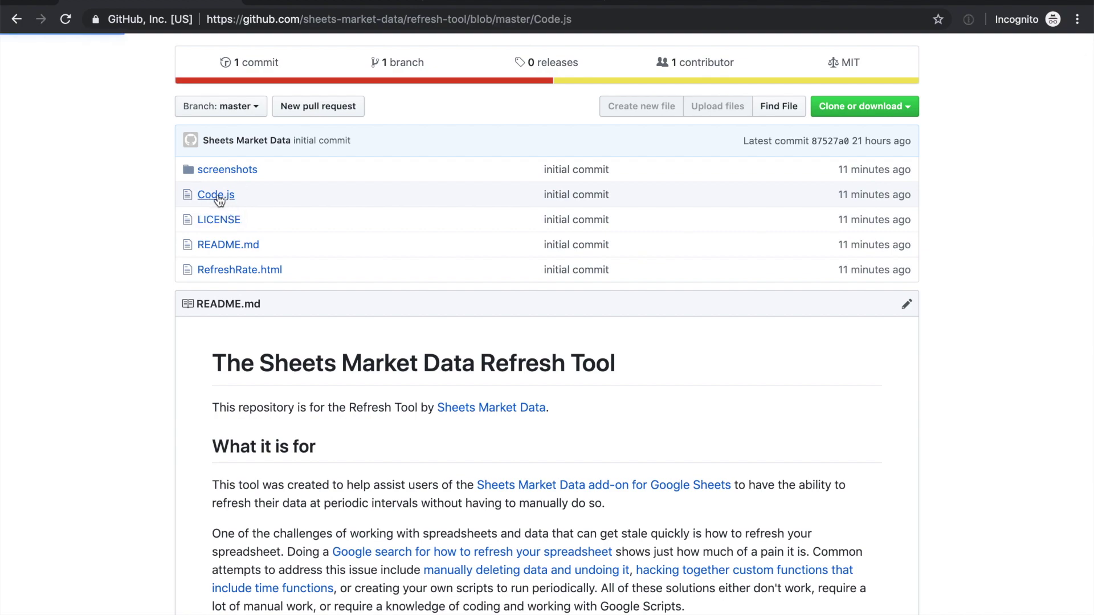
Step: Review Code.js, switch to its raw view, and select the entire script
scroll(563, 493, down, 3)
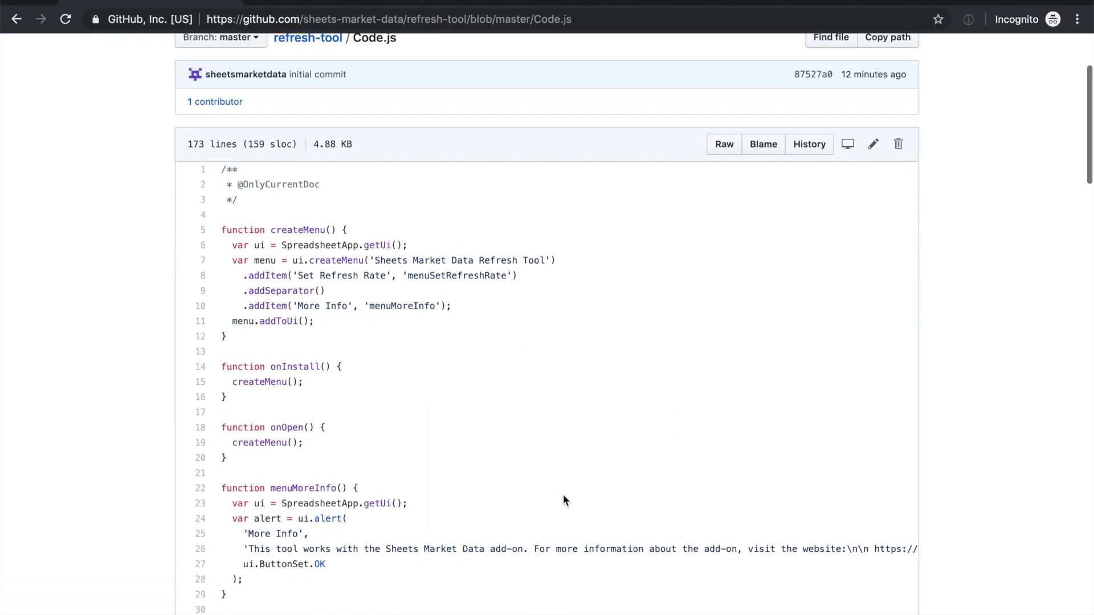
scroll(563, 494, down, 7)
scroll(563, 494, down, 7)
scroll(563, 494, down, 7)
scroll(563, 494, down, 6)
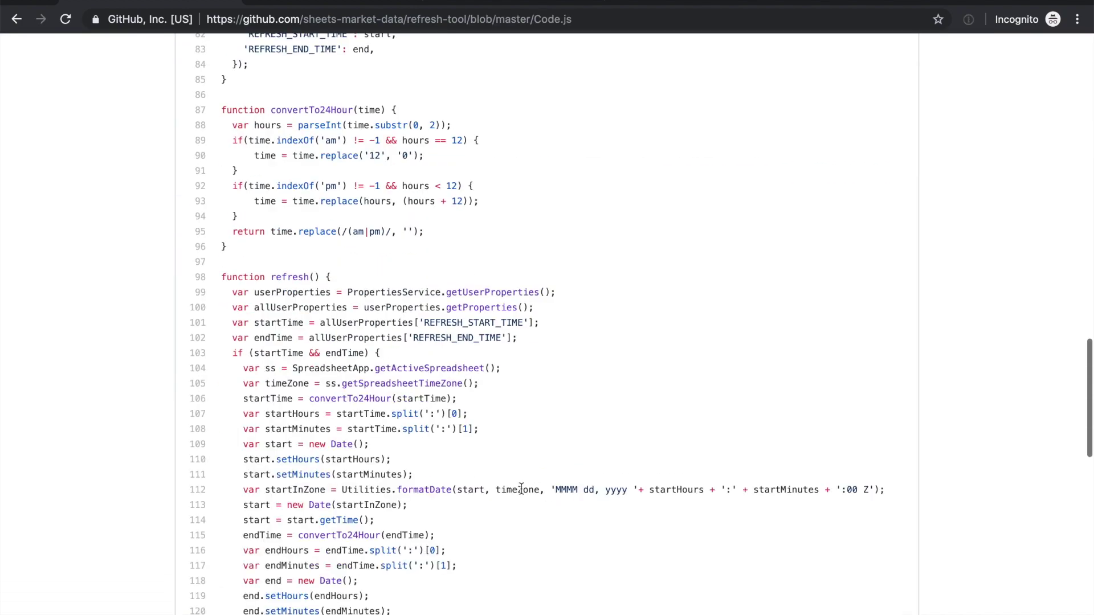
scroll(520, 489, down, 15)
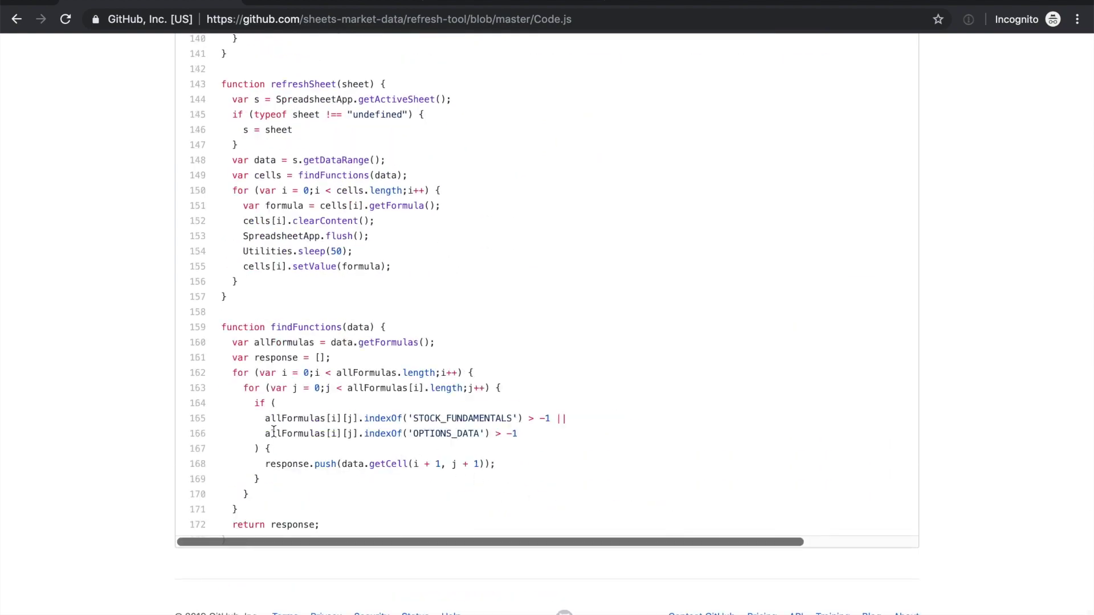
scroll(273, 430, up, 10)
scroll(275, 429, up, 13)
scroll(278, 428, up, 10)
scroll(278, 429, up, 3)
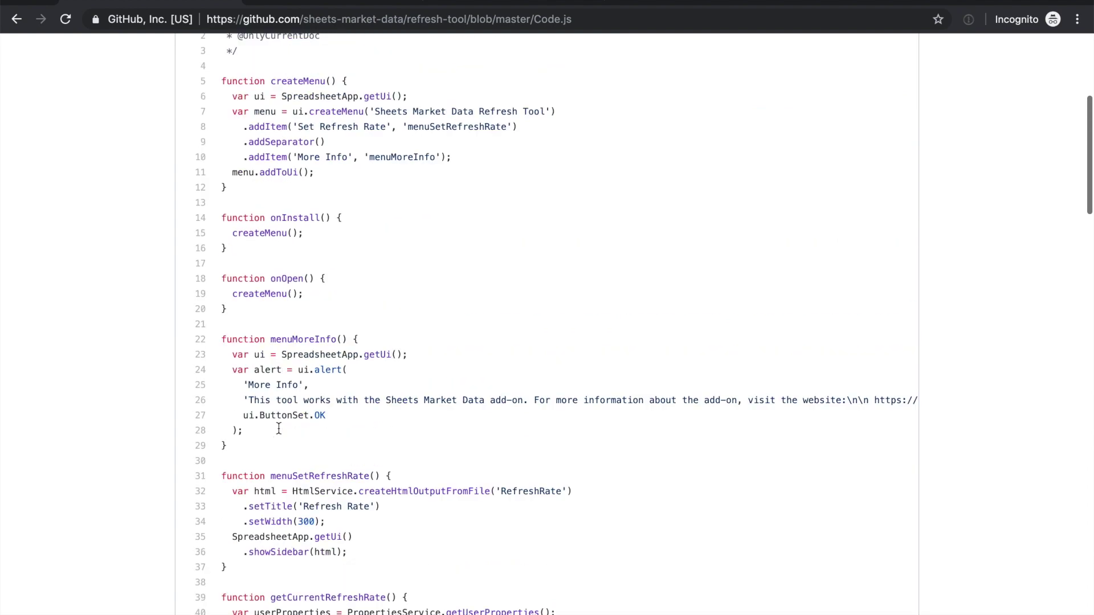
scroll(279, 429, up, 5)
click(724, 254)
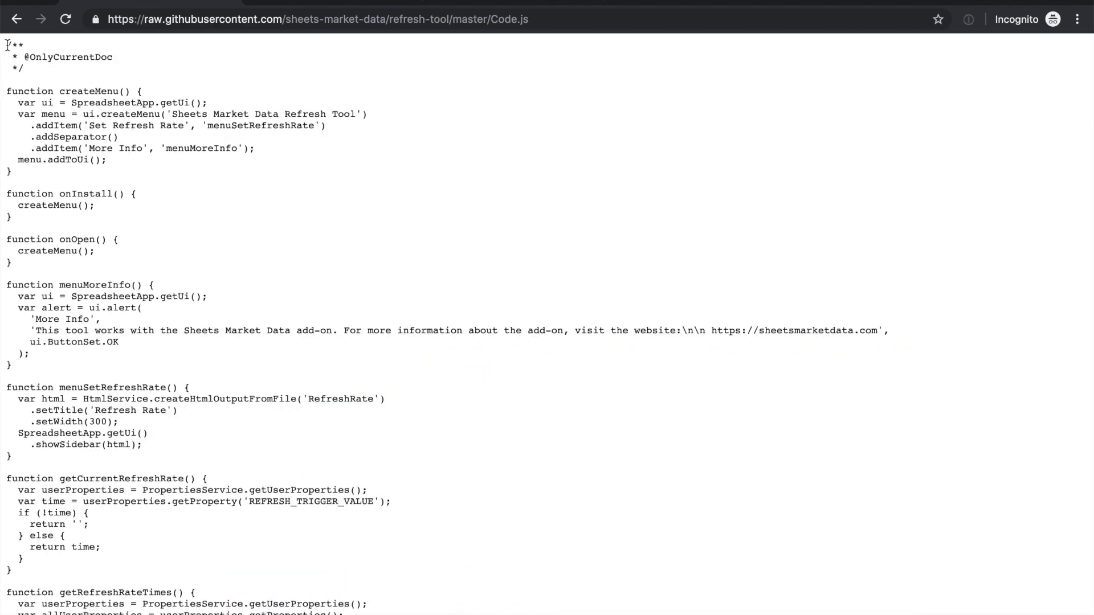
drag(6, 43, 142, 614)
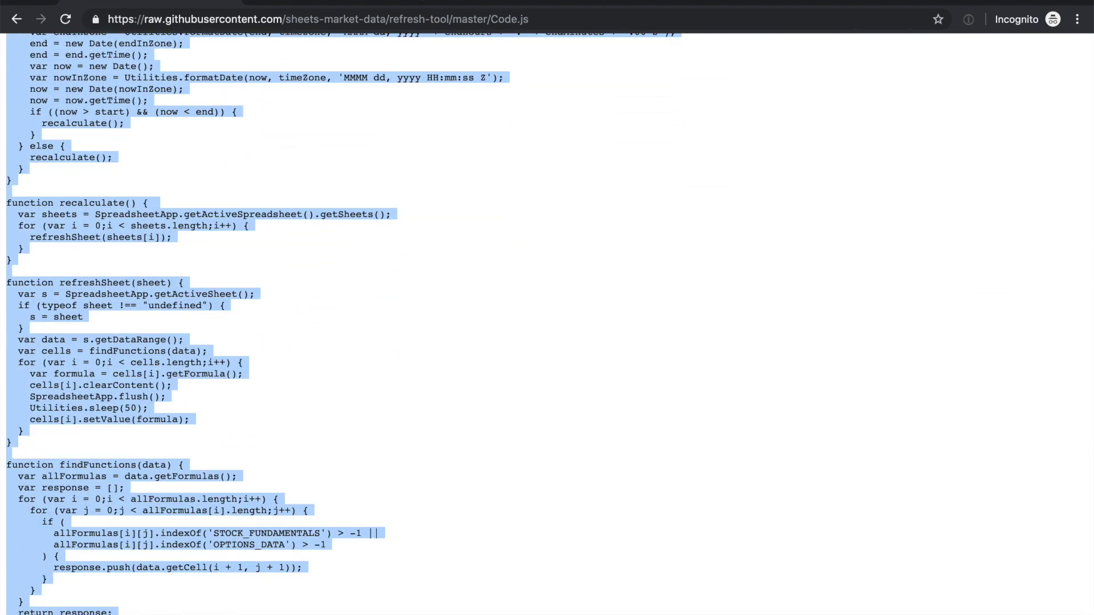
Step: Paste the refresh-tool script into Code.gs and save the project as 'Refresh Tool Demo'
click(451, 5)
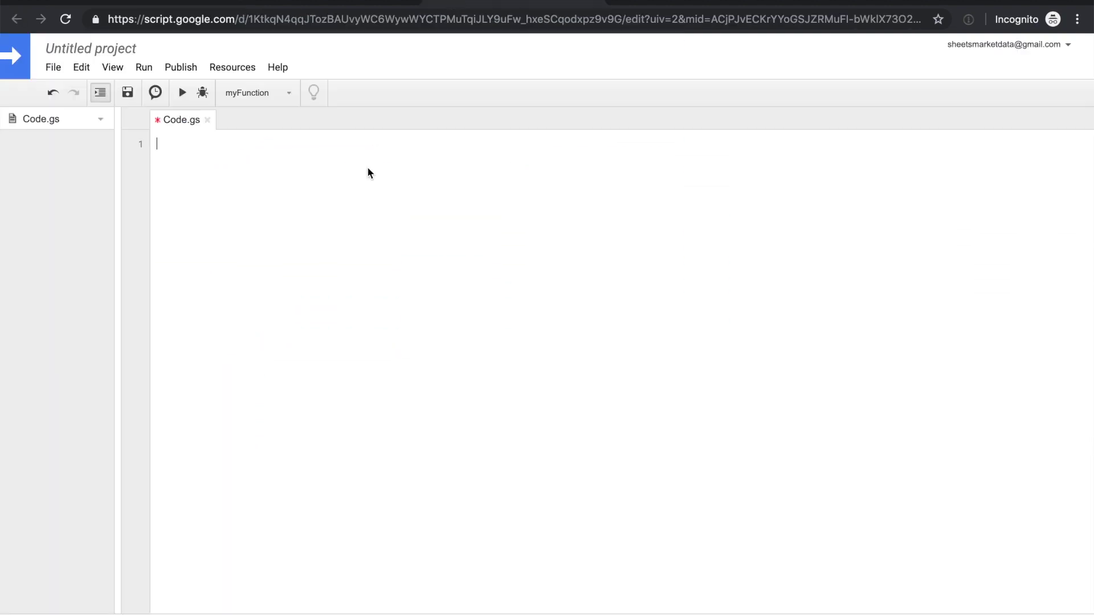
key(ctrl+v)
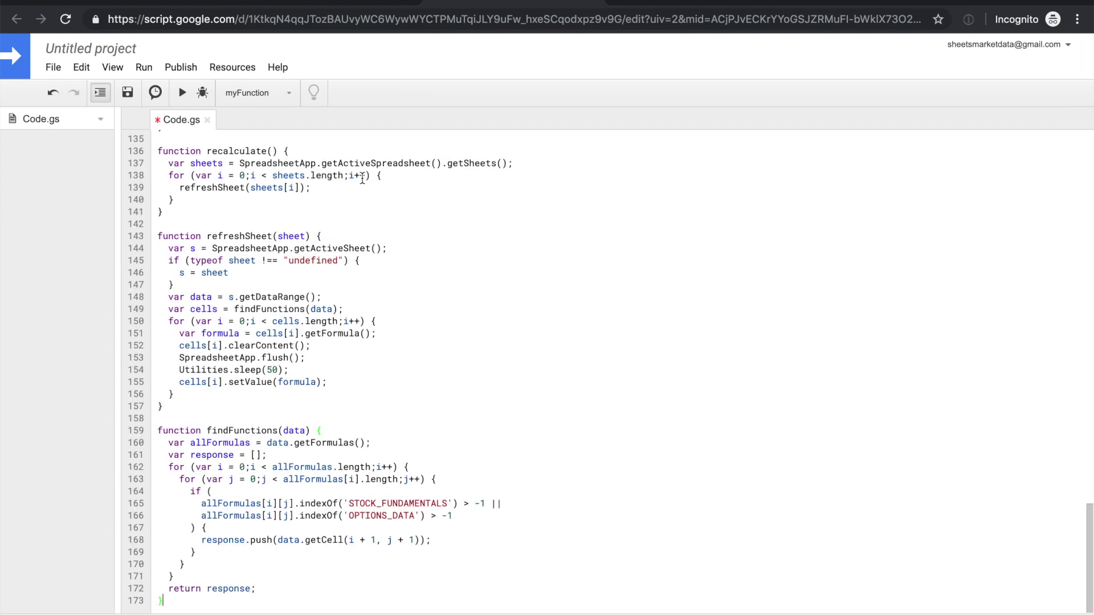
click(53, 70)
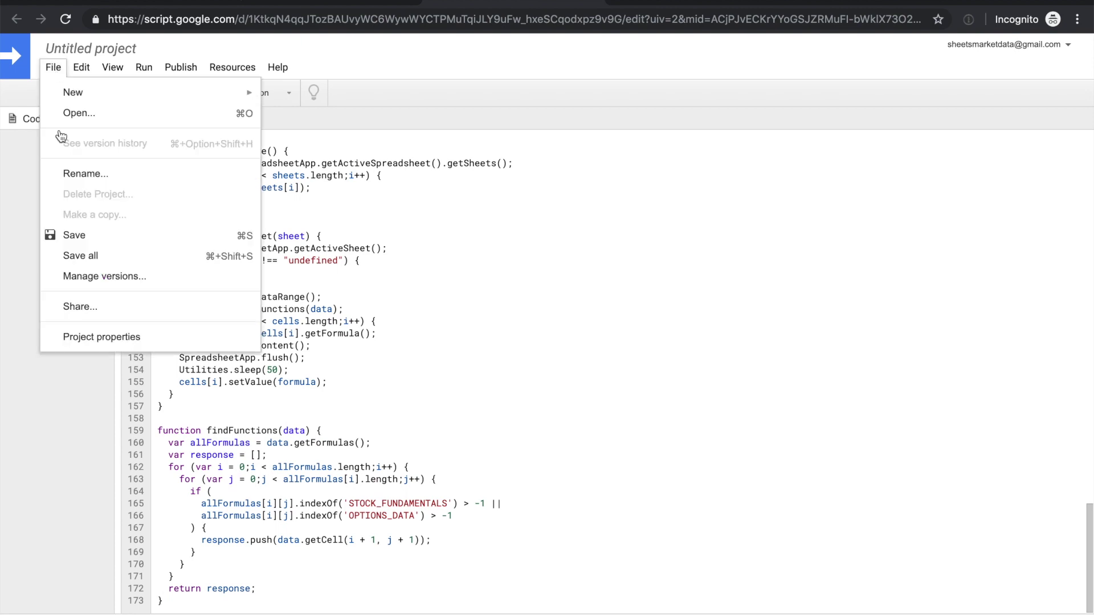
click(82, 239)
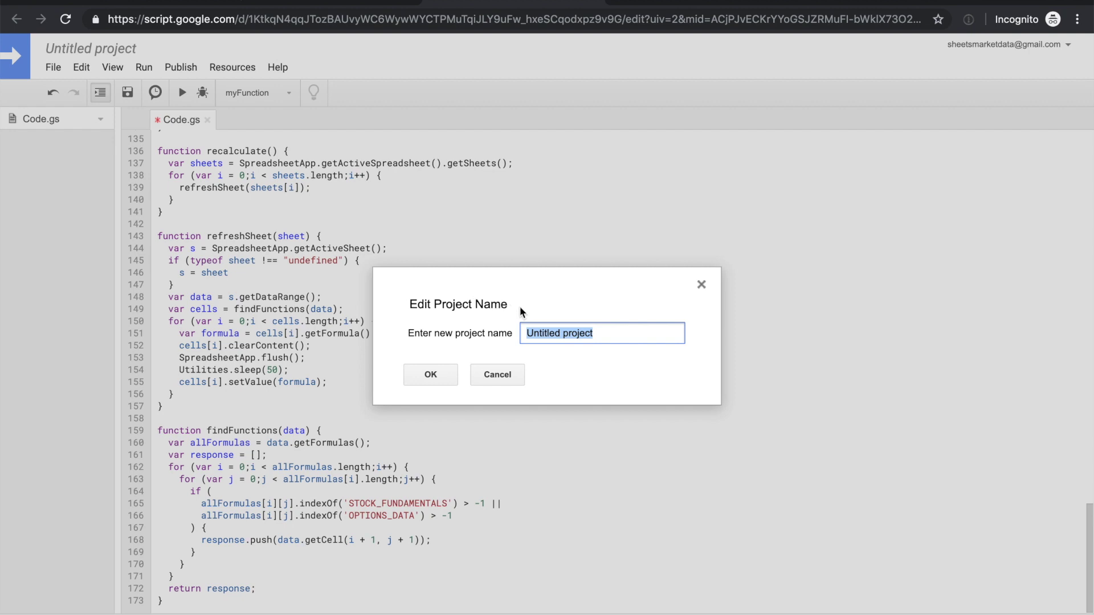
text(Refresh To)
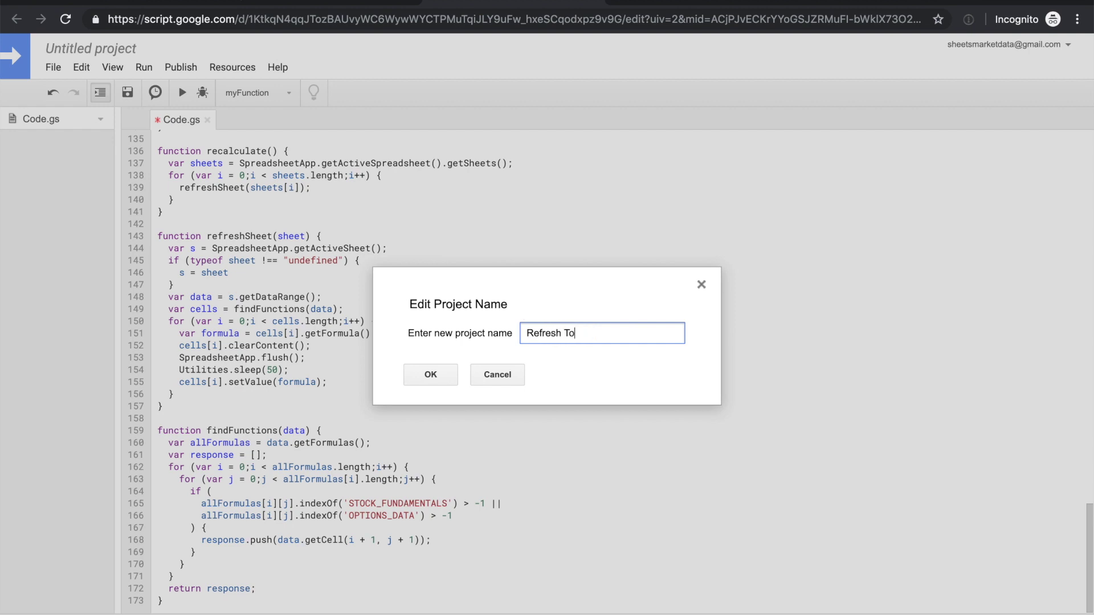
text(ol Demo)
click(431, 374)
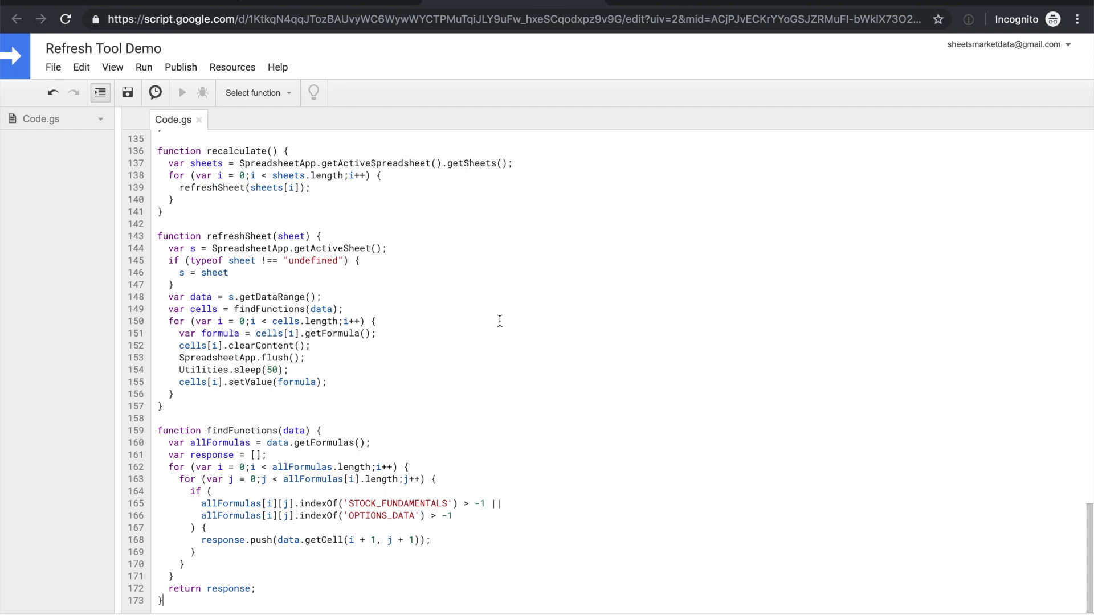
key(ctrl+Home)
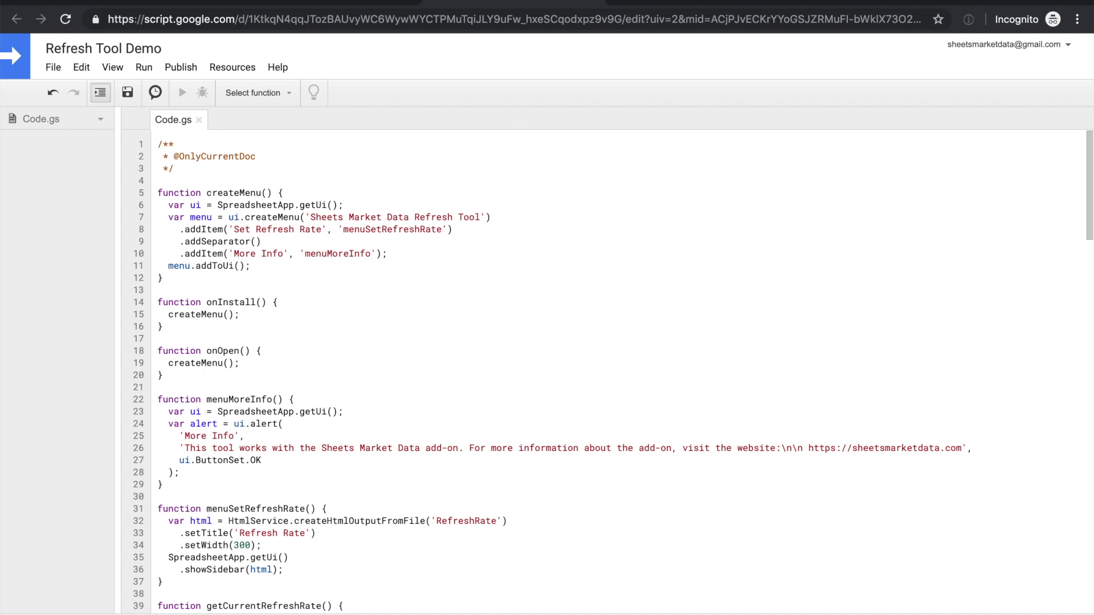
Step: Create an HTML file named RefreshRate and delete its template markup
click(54, 70)
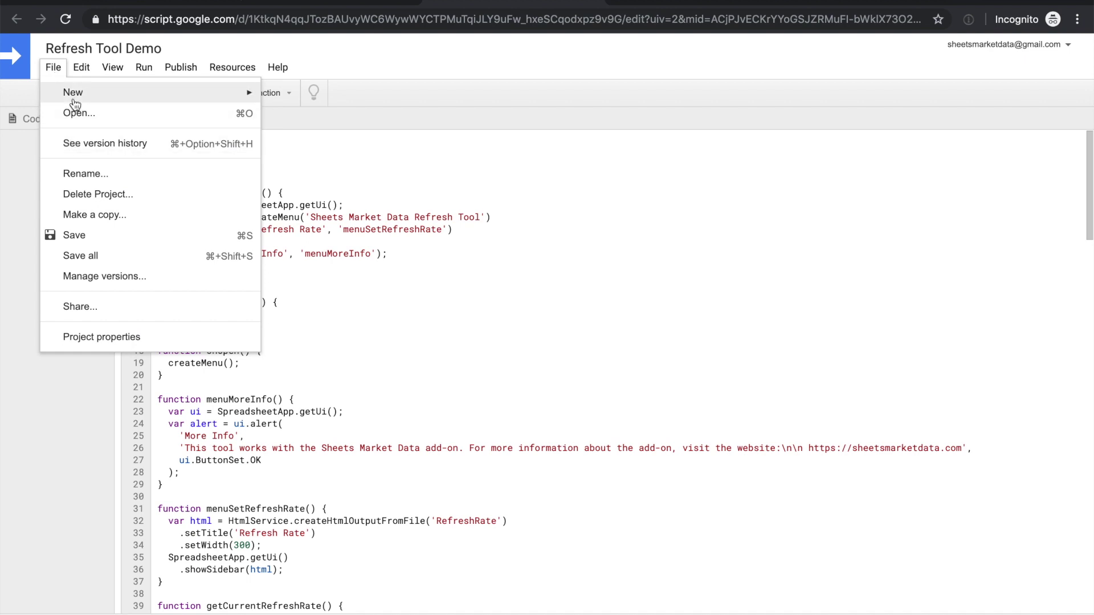
mouse_move(73, 93)
click(293, 144)
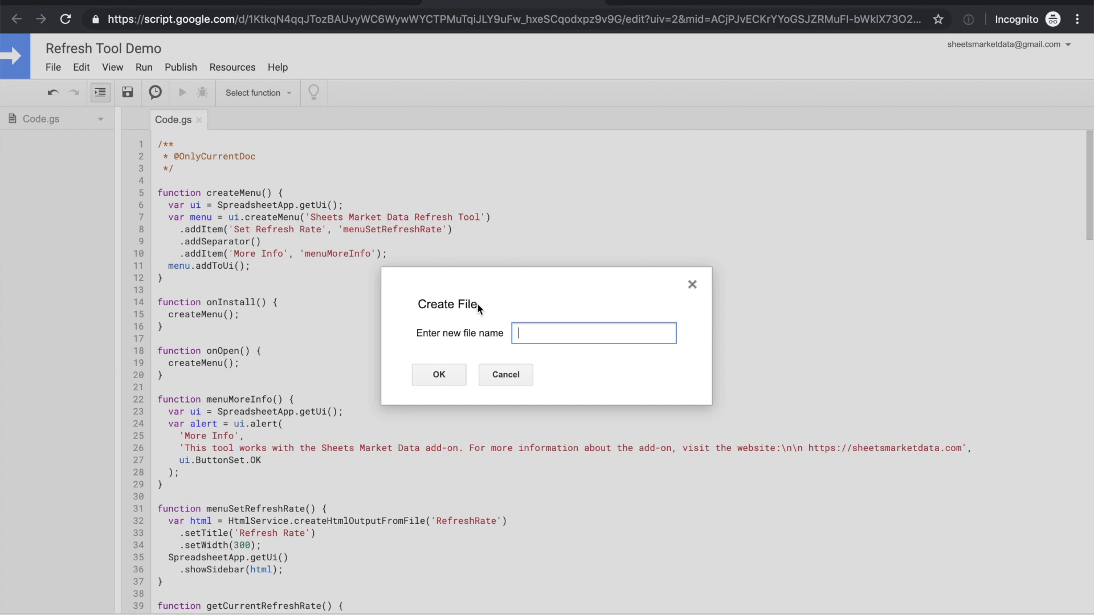
text(R)
text(efreshRate)
drag(578, 333, 506, 337)
click(435, 376)
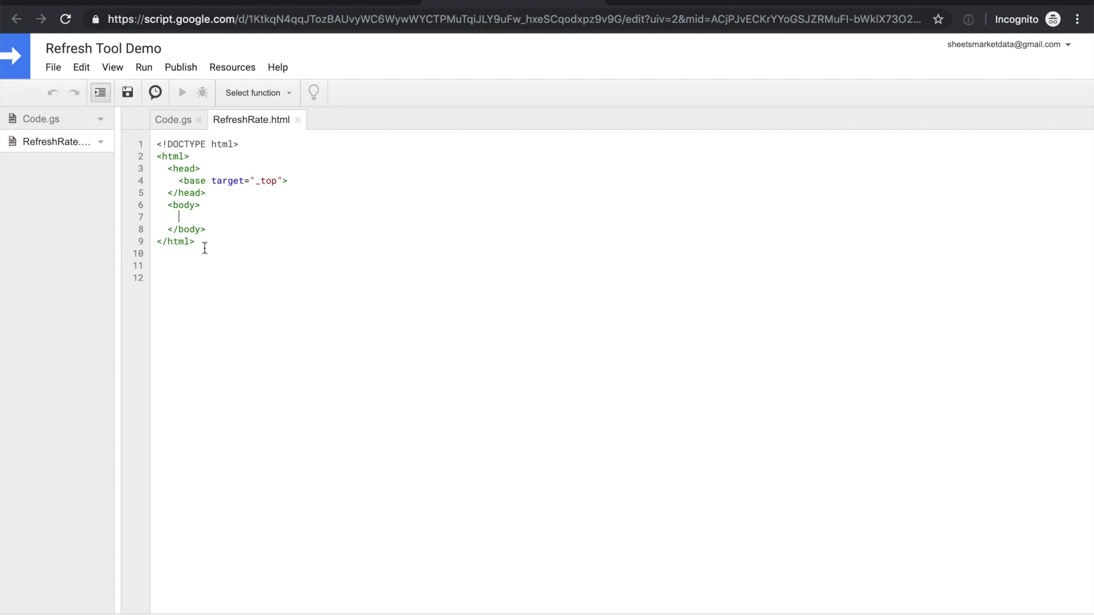
drag(204, 245, 129, 125)
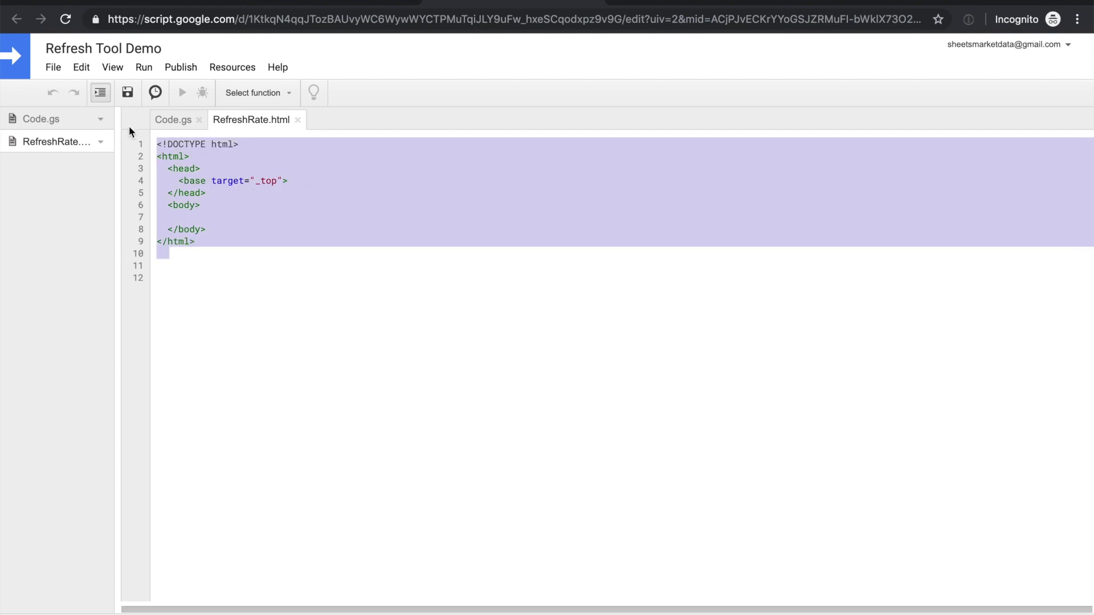
key(BackSpace)
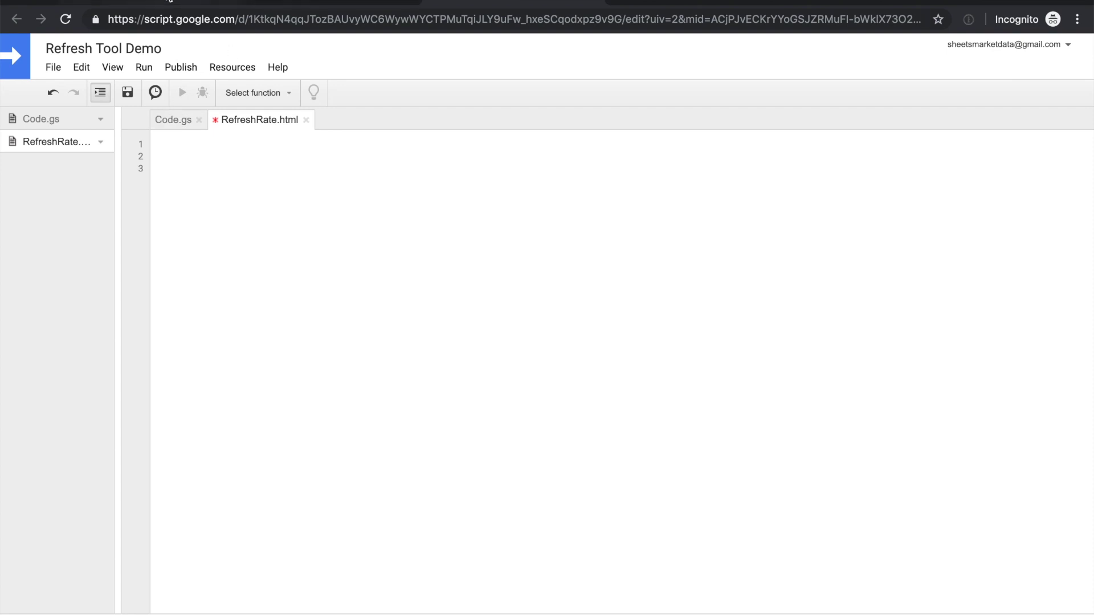
click(266, 2)
Step: Open RefreshRate.html as raw text in the refresh-tool repo and select all of it
click(18, 20)
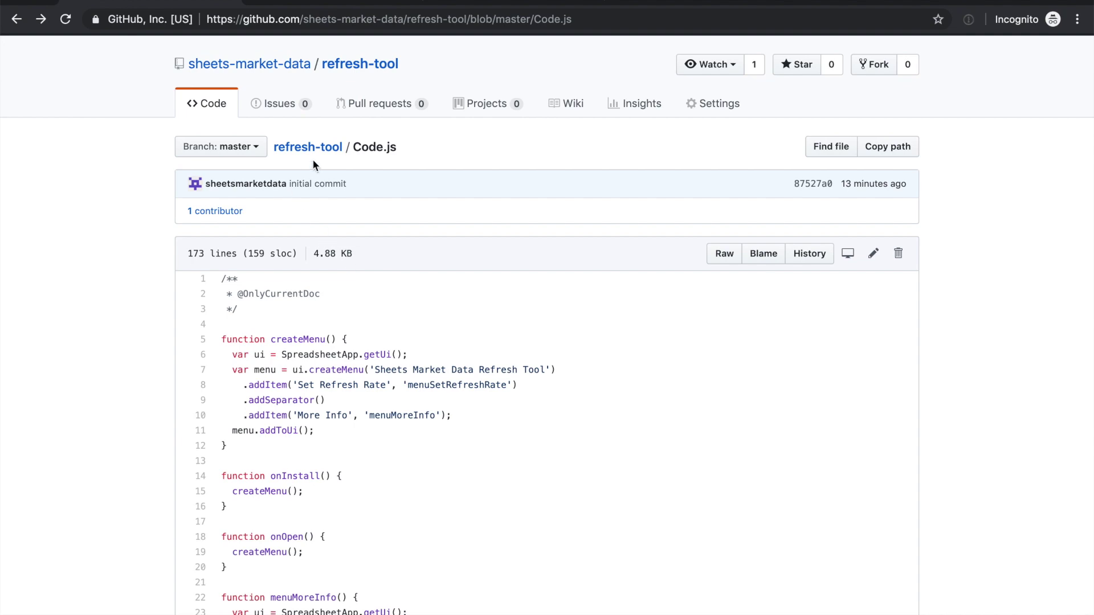
click(313, 150)
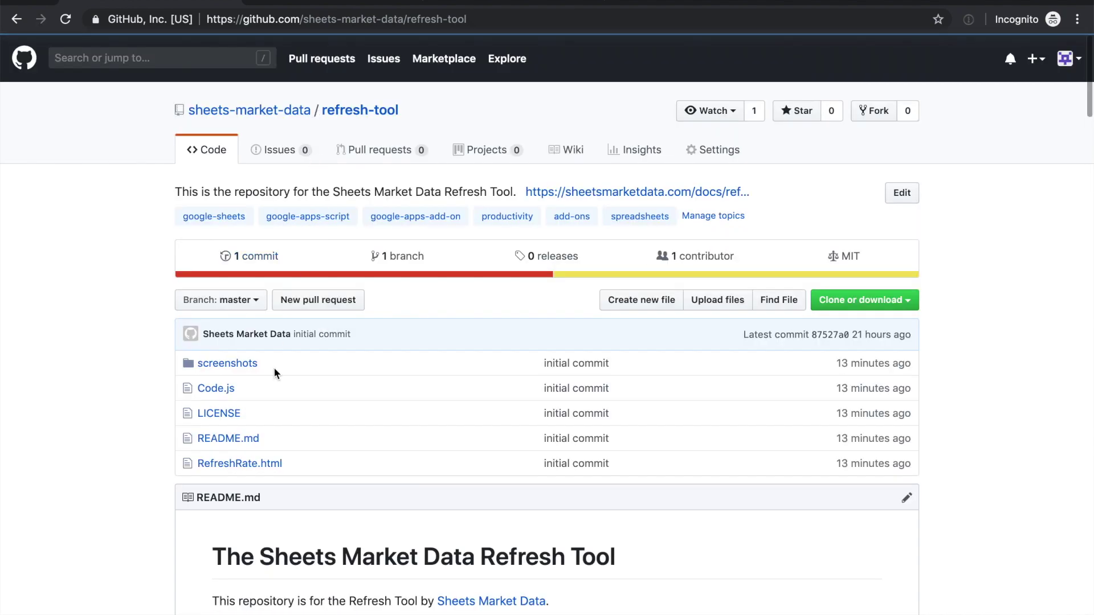
click(235, 467)
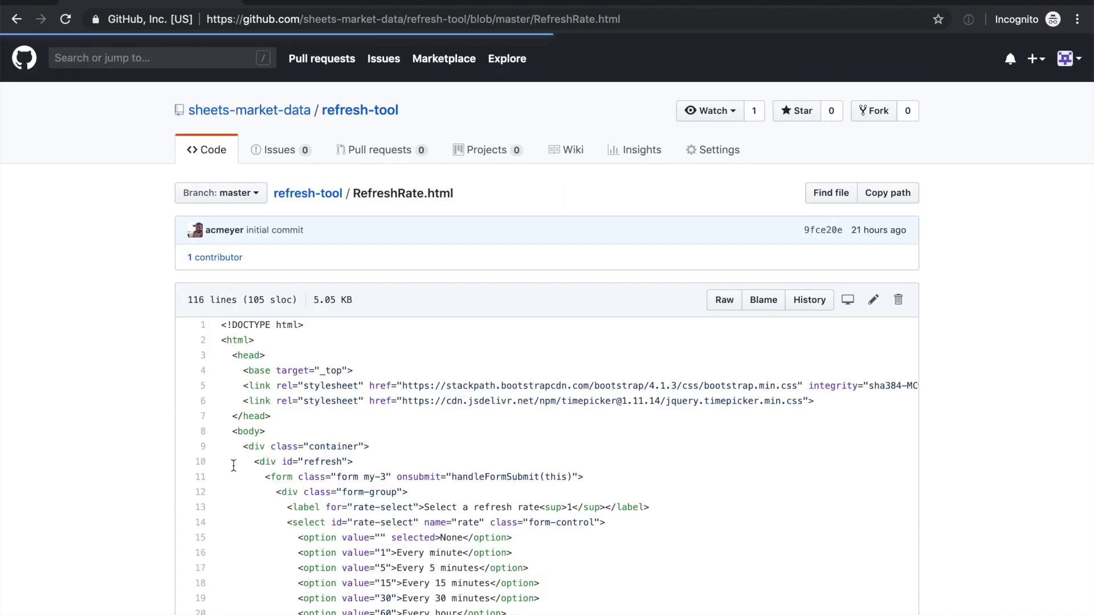
click(723, 307)
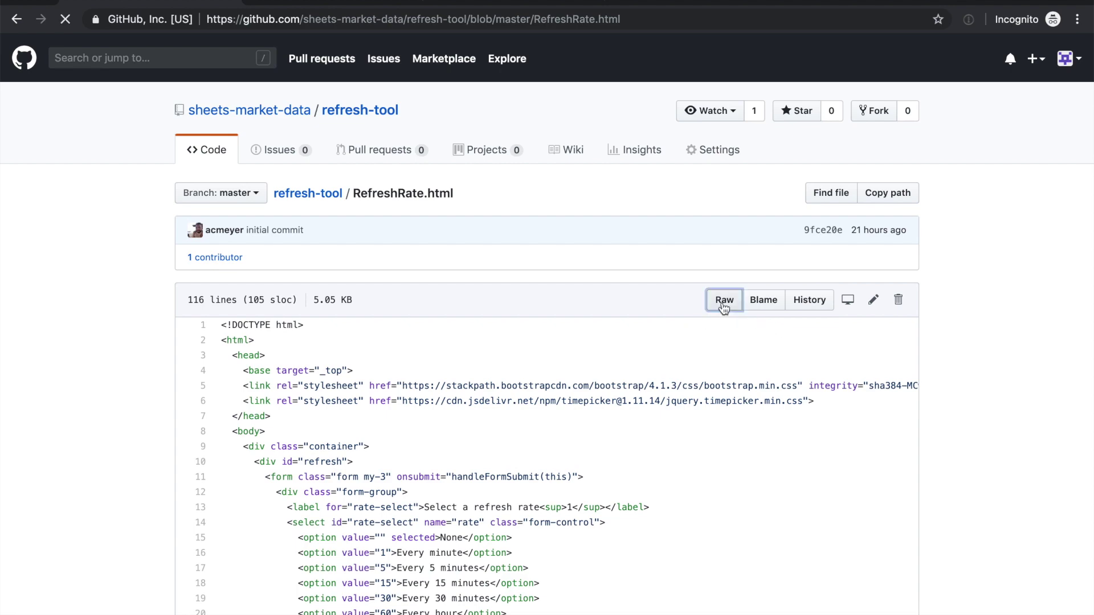
key(cmd+a)
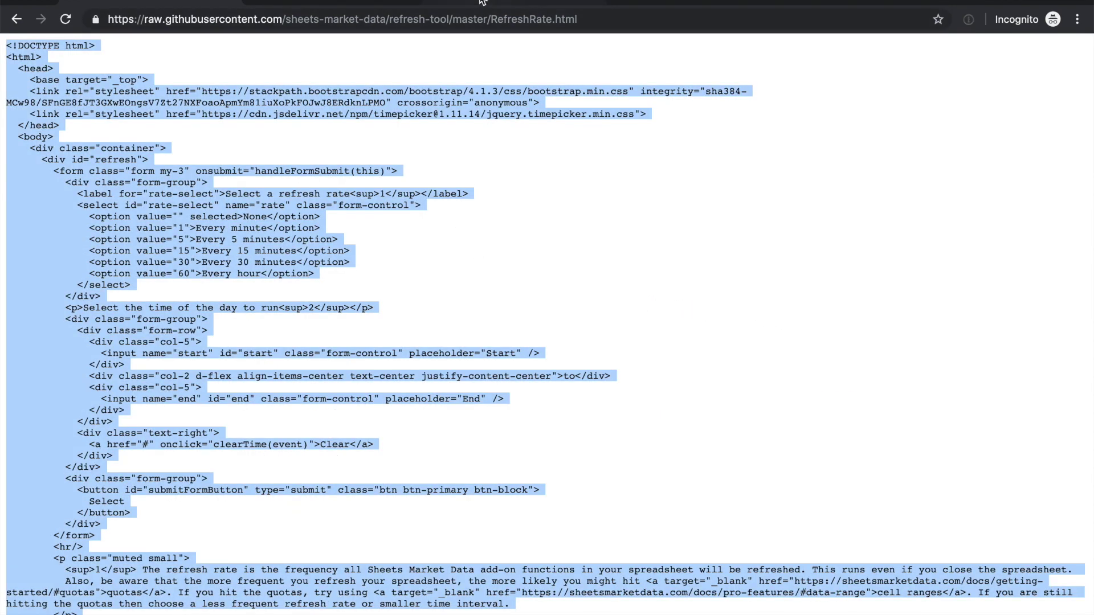
click(513, 3)
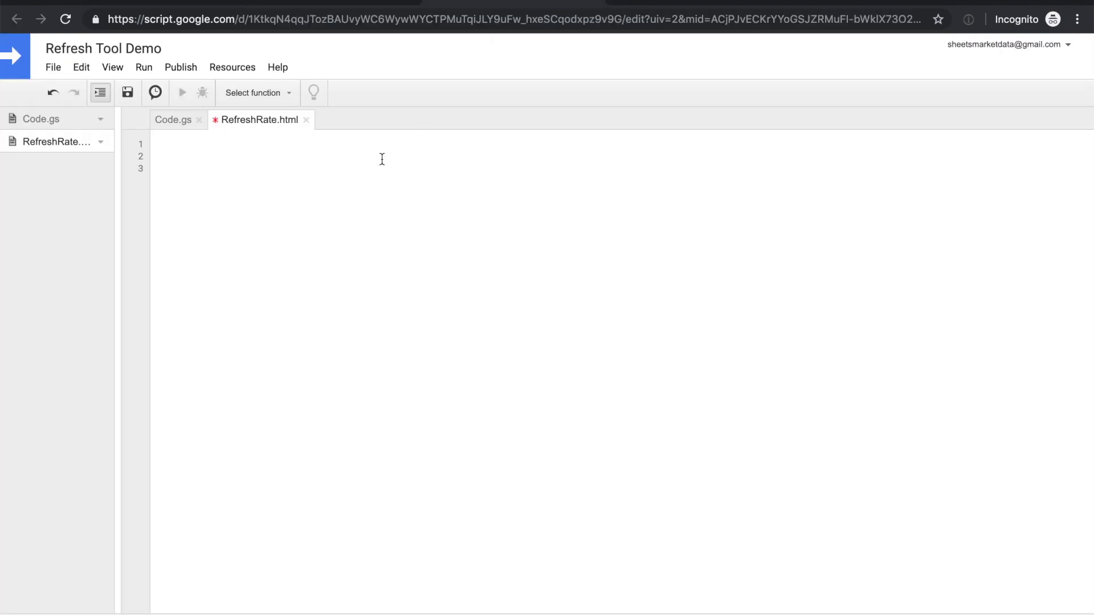
Step: Paste the RefreshRate markup, remove blank lines above <!DOCTYPE html>, and save
key(cmd+v)
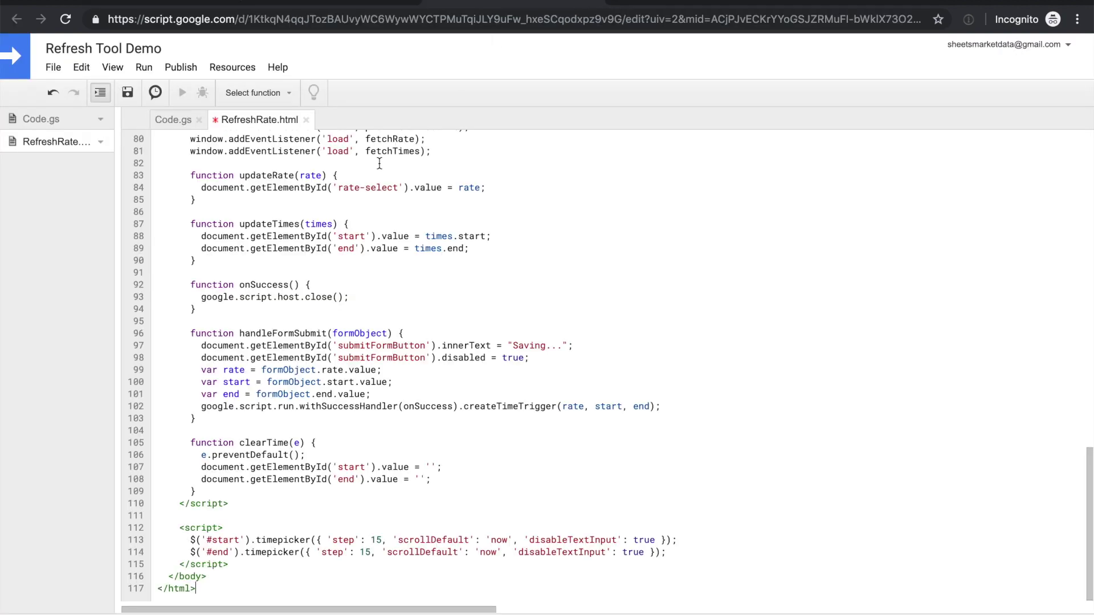
scroll(380, 165, up, 20)
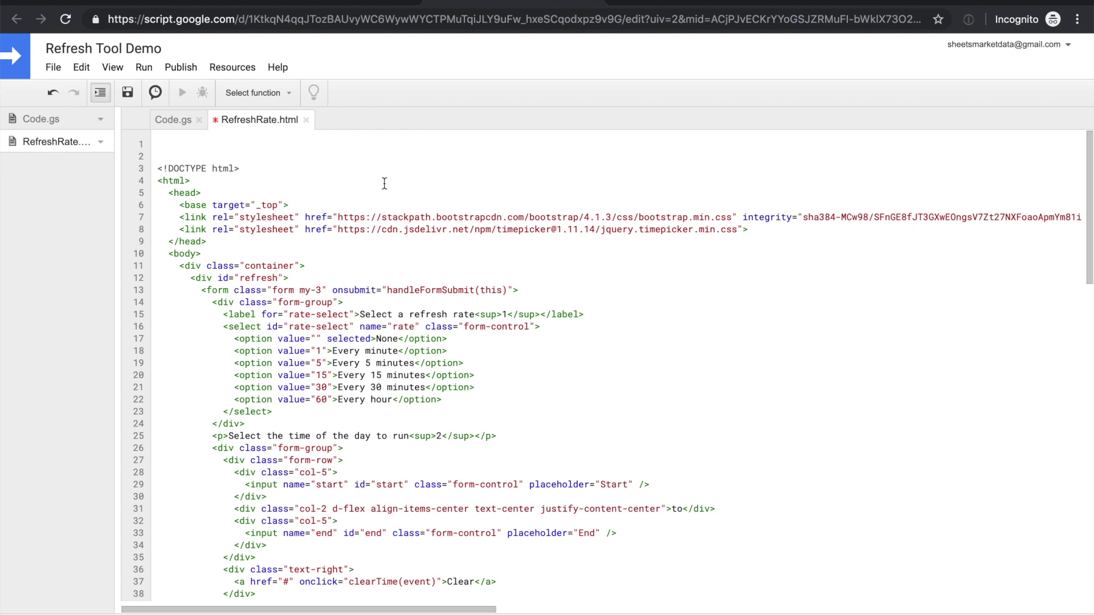
click(157, 169)
key(BackSpace)
key(BackSpace)
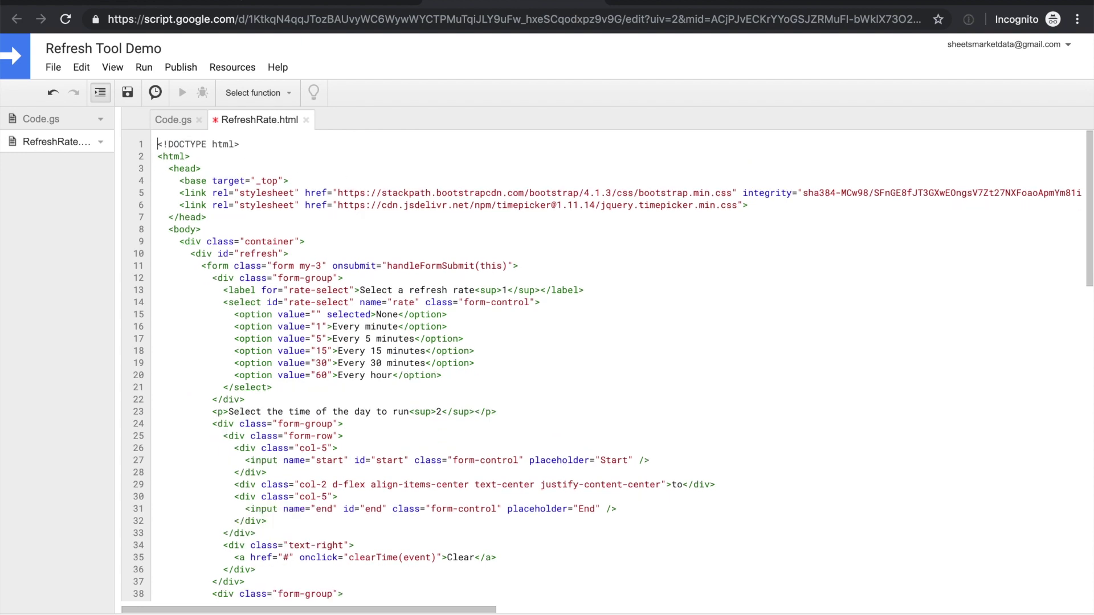
key(ctrl+s)
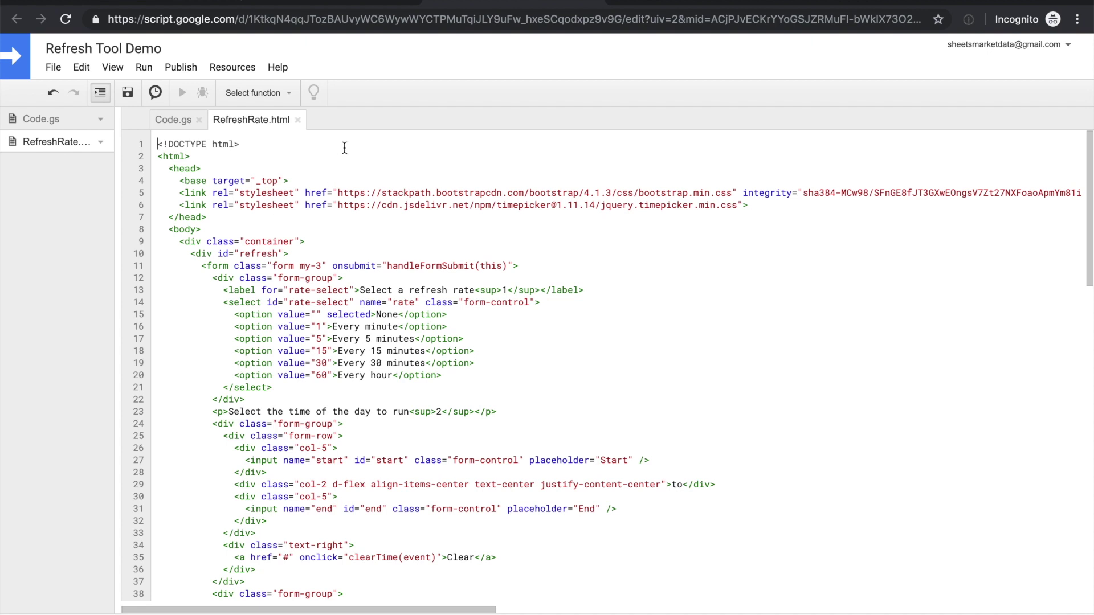
Step: Reload the Refresh Tool Demo spreadsheet page from its address bar
click(345, 1)
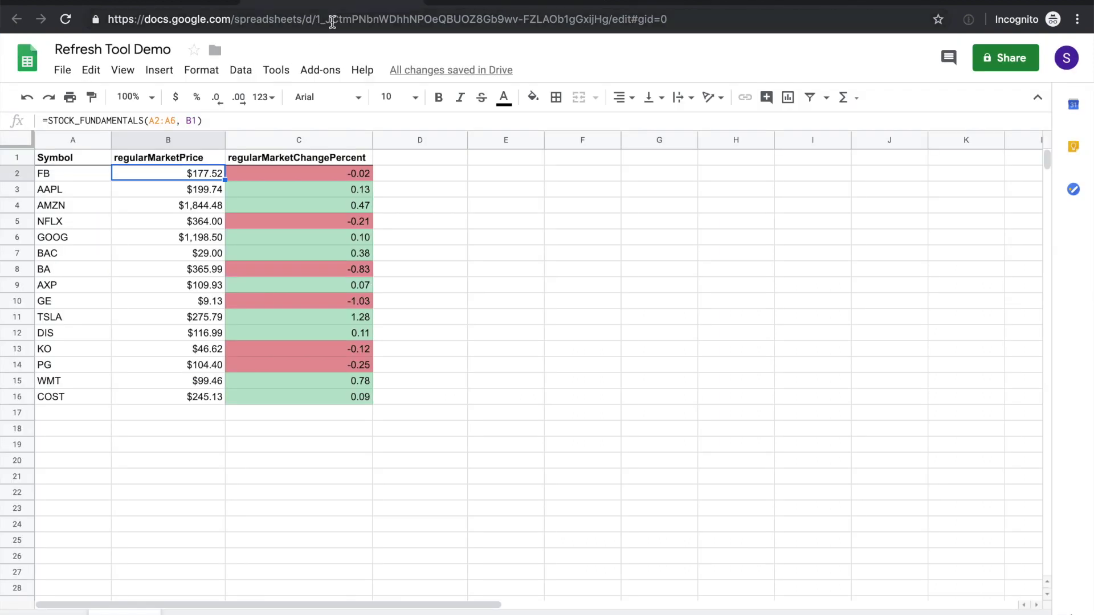
click(326, 19)
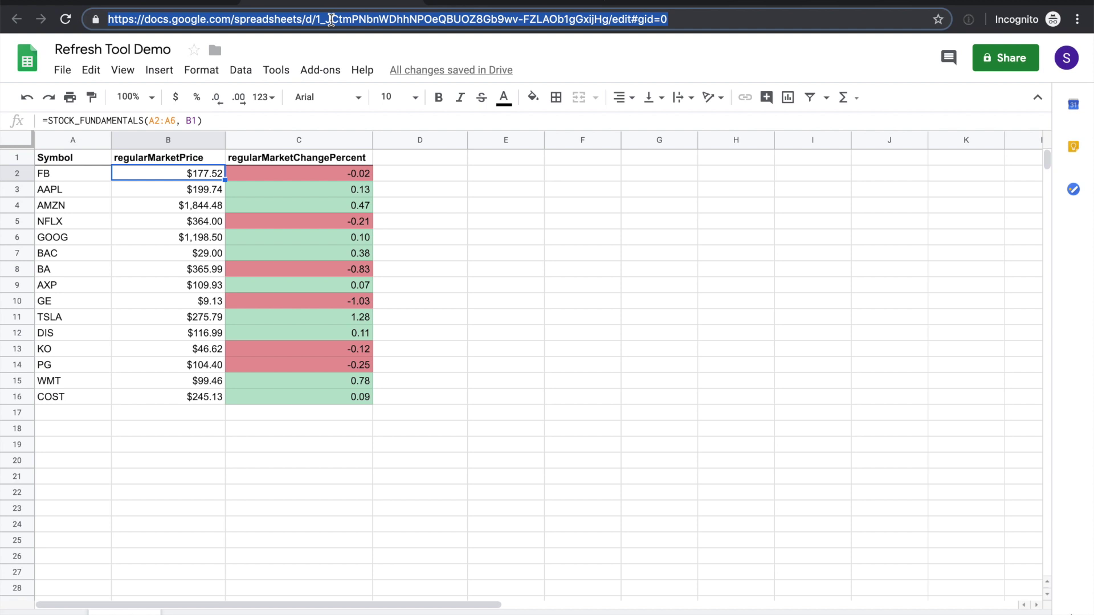
key(Return)
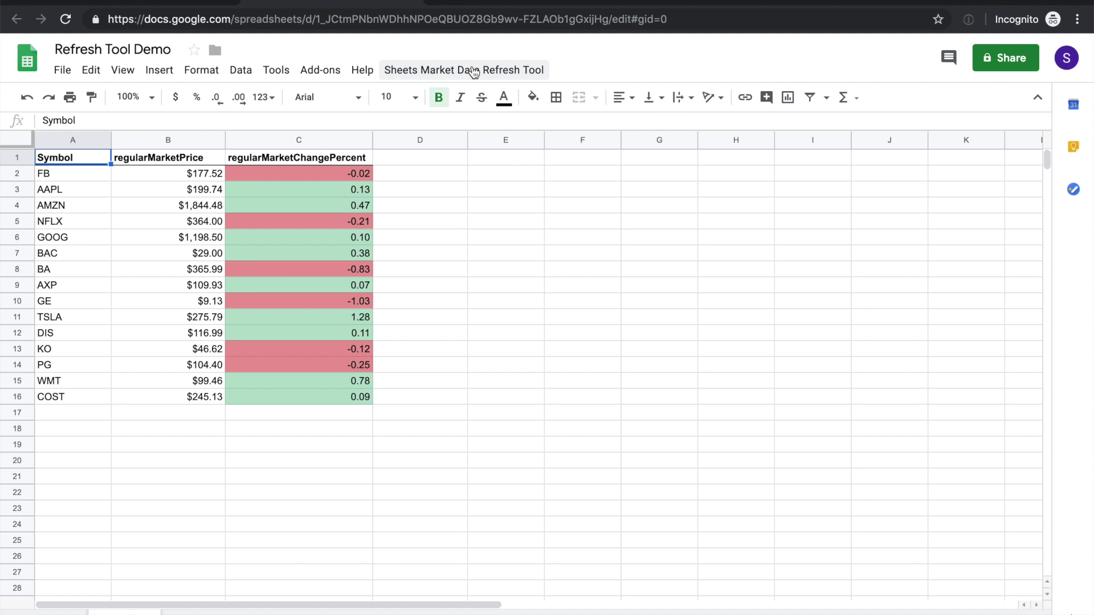
Step: Run Sheets Market Data Refresh Tool > Set Refresh Rate
click(473, 72)
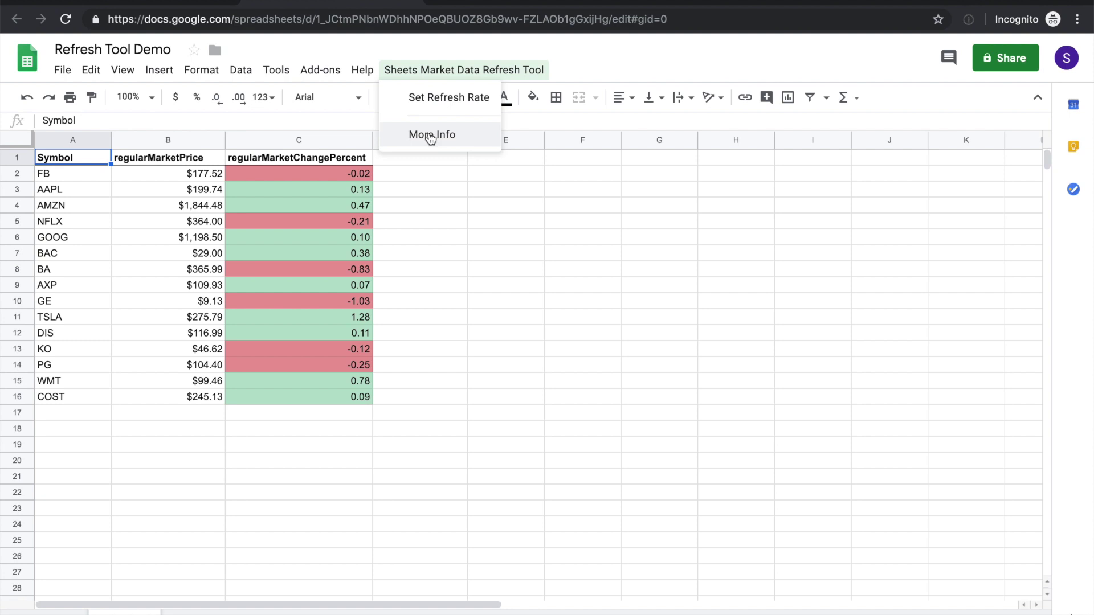
click(433, 98)
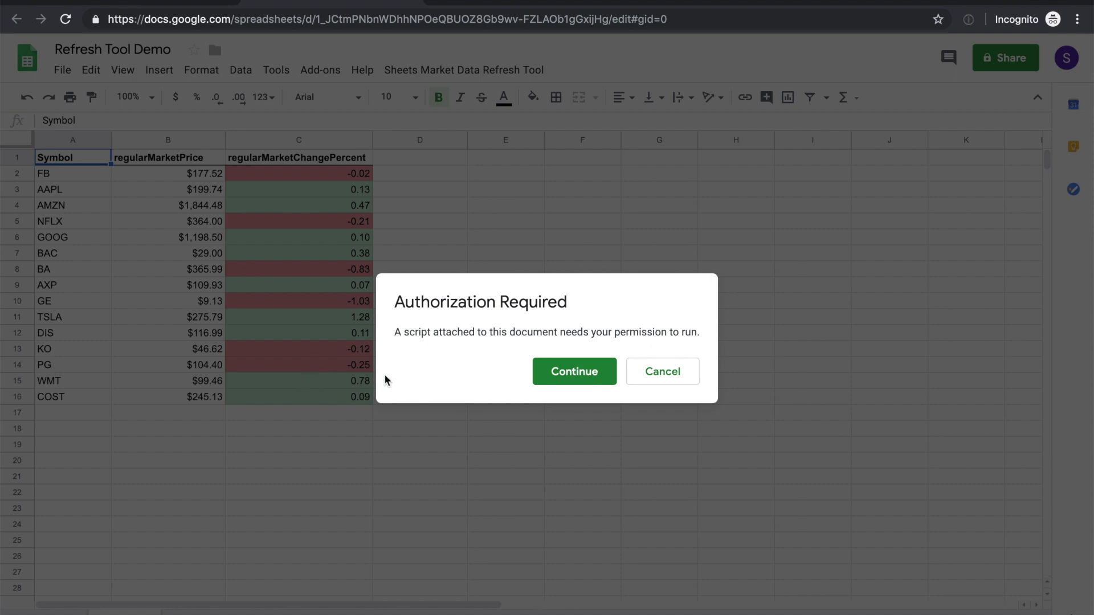
Step: Authorize the Refresh Tool Demo script with the chosen Google account and allow access
click(552, 379)
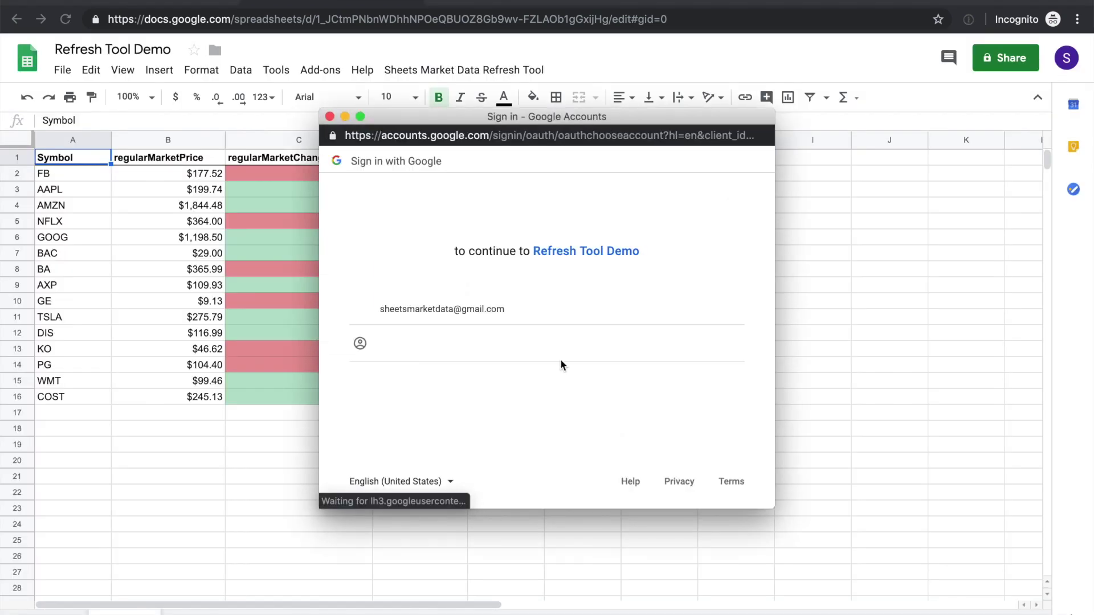
click(520, 300)
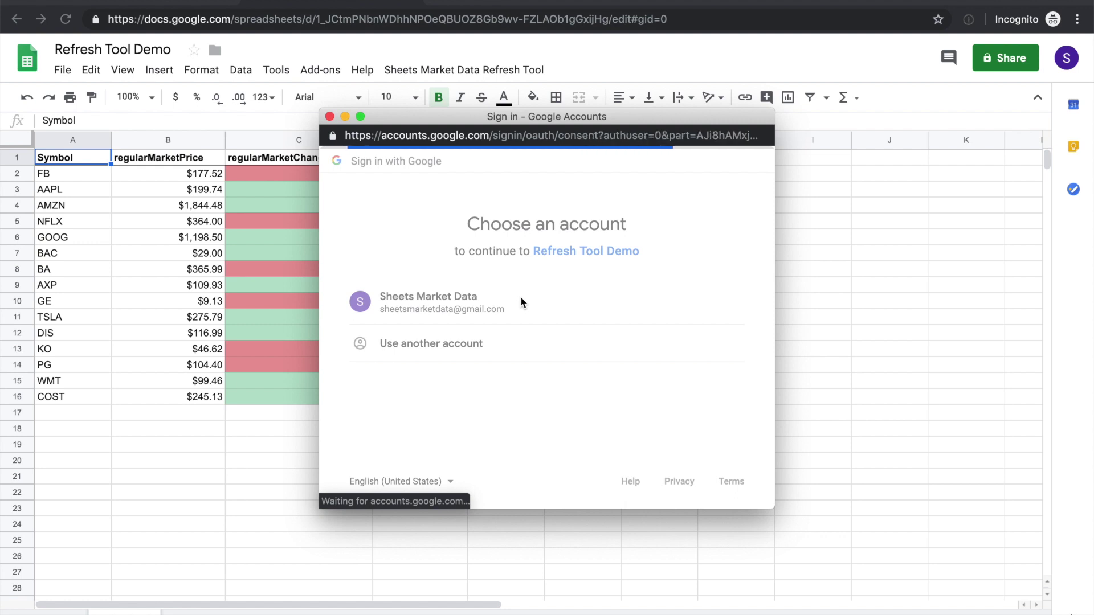
scroll(626, 308, down, 2)
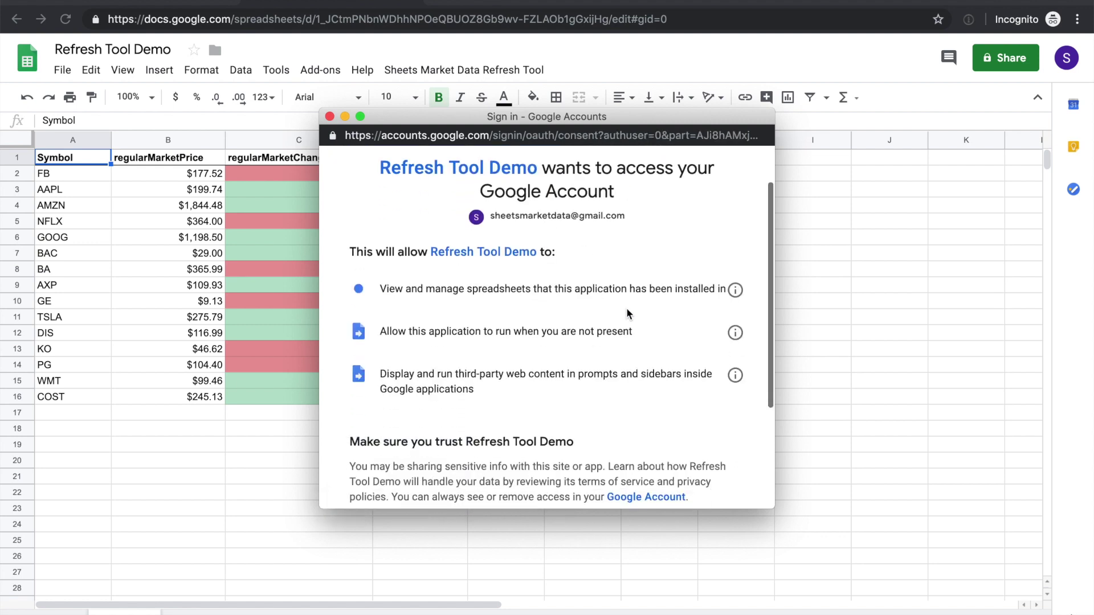
scroll(627, 310, down, 2)
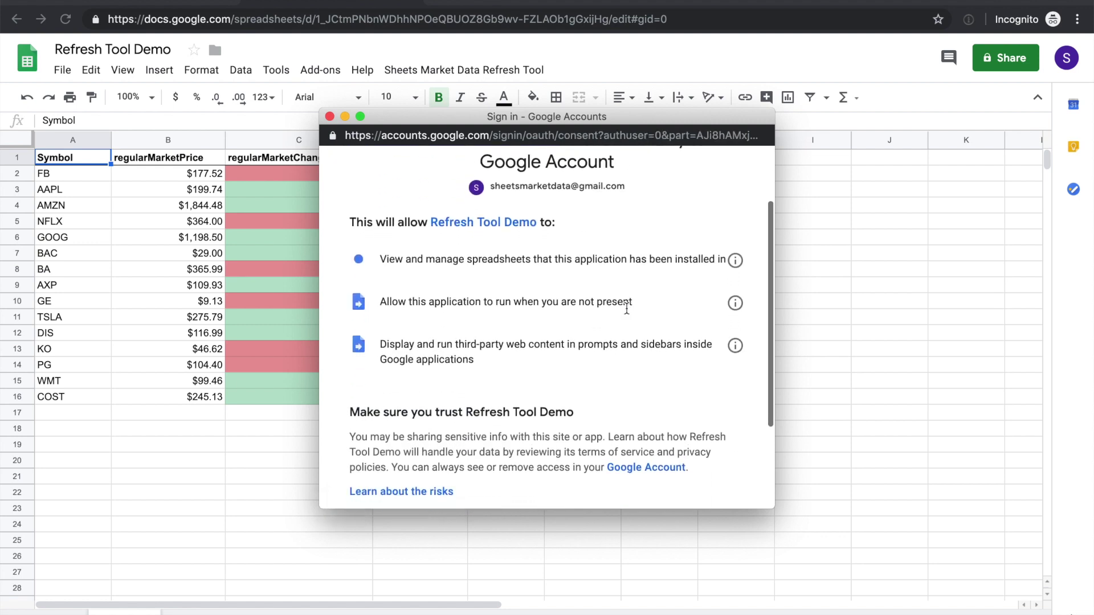
scroll(627, 308, down, 2)
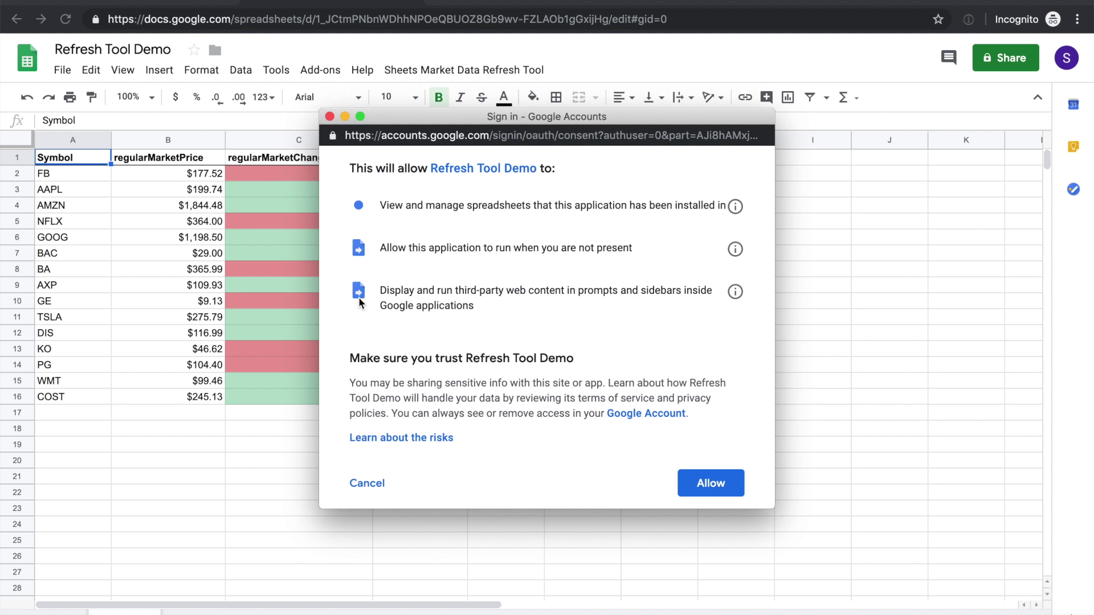
click(691, 484)
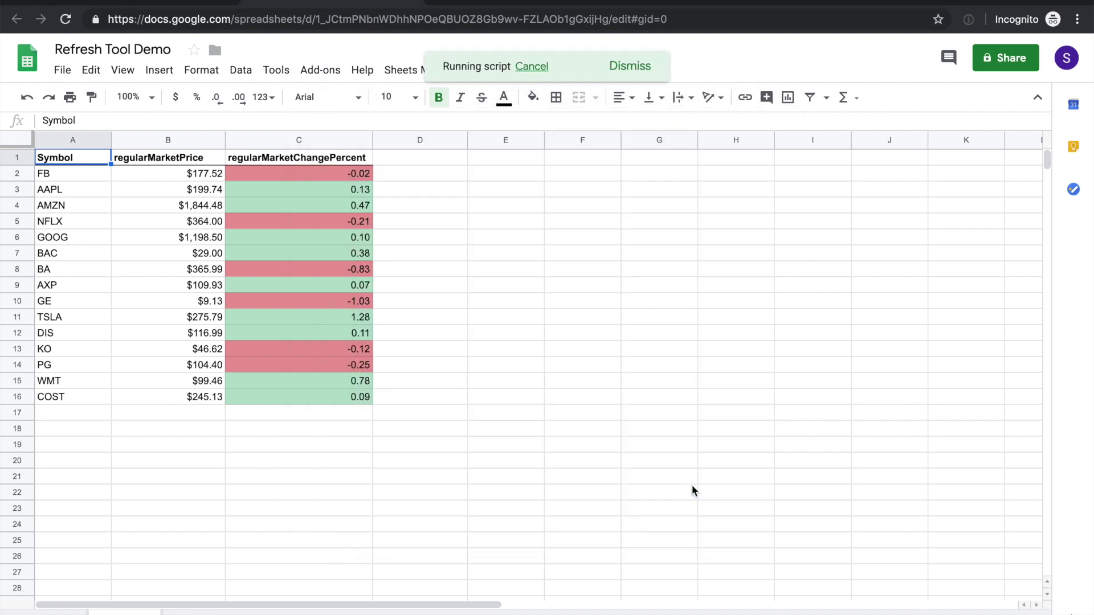
click(692, 485)
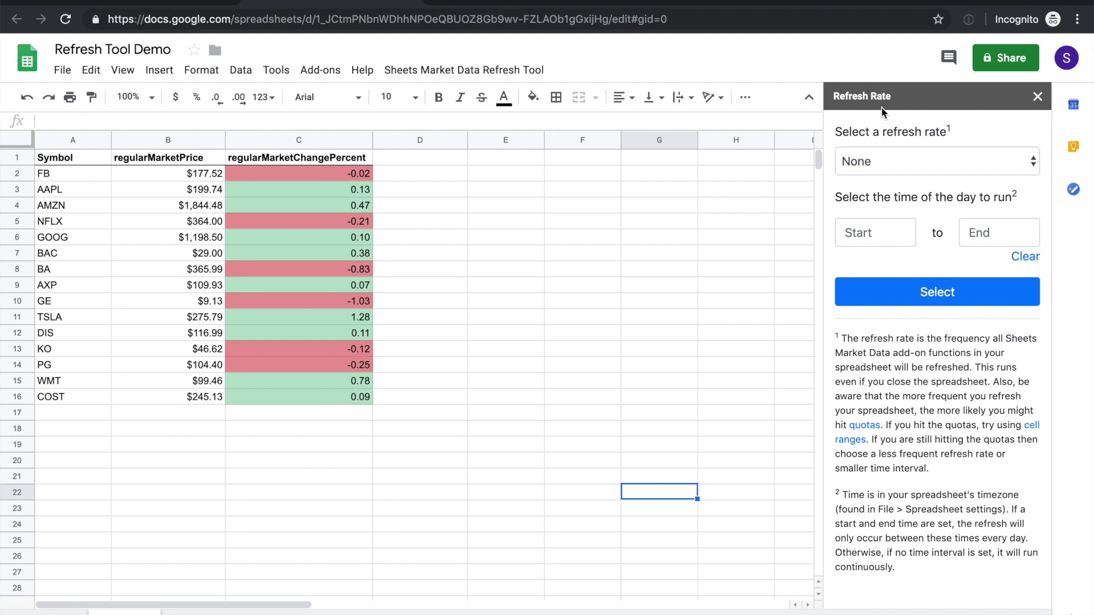
click(914, 162)
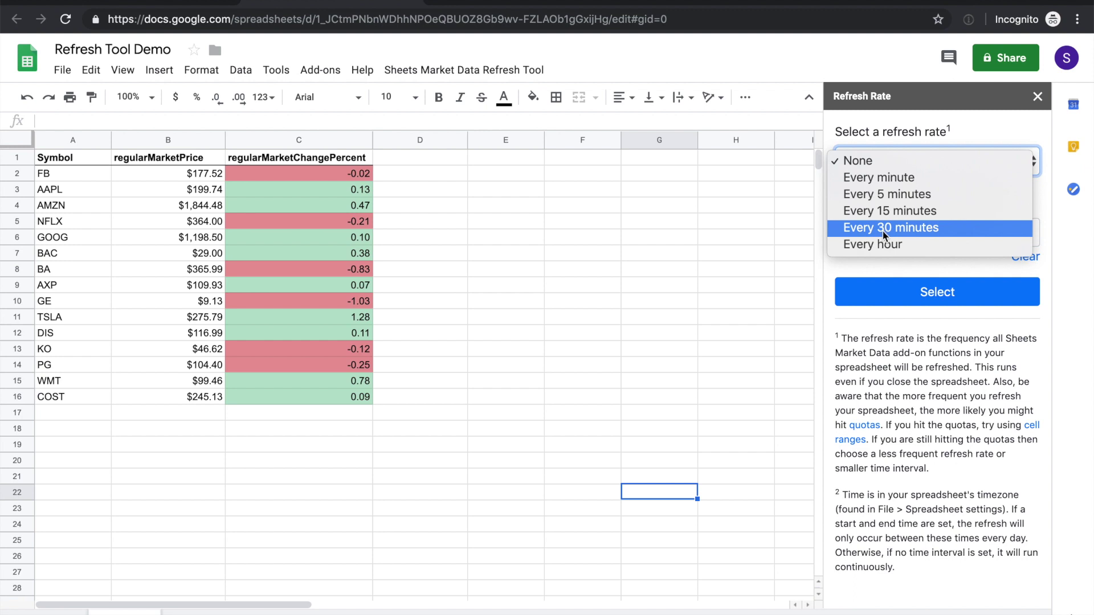
click(884, 178)
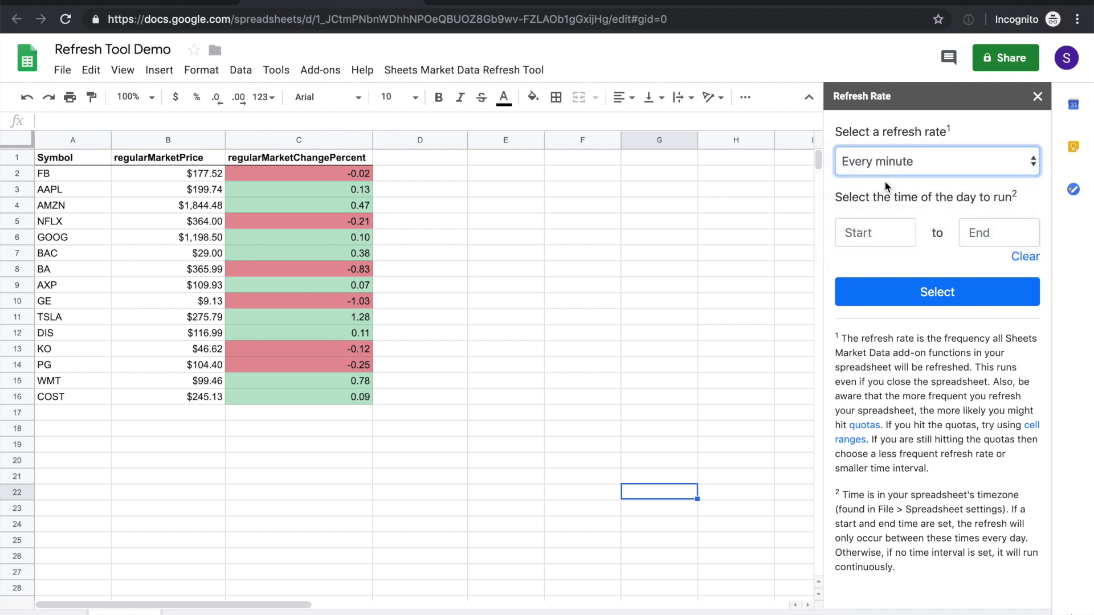
click(883, 195)
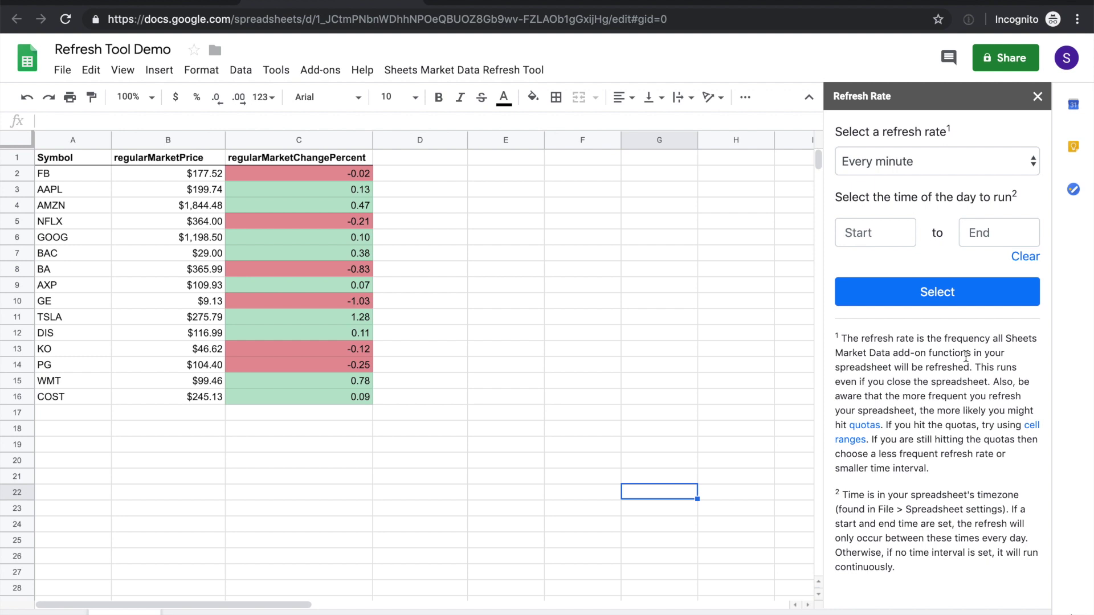
click(979, 162)
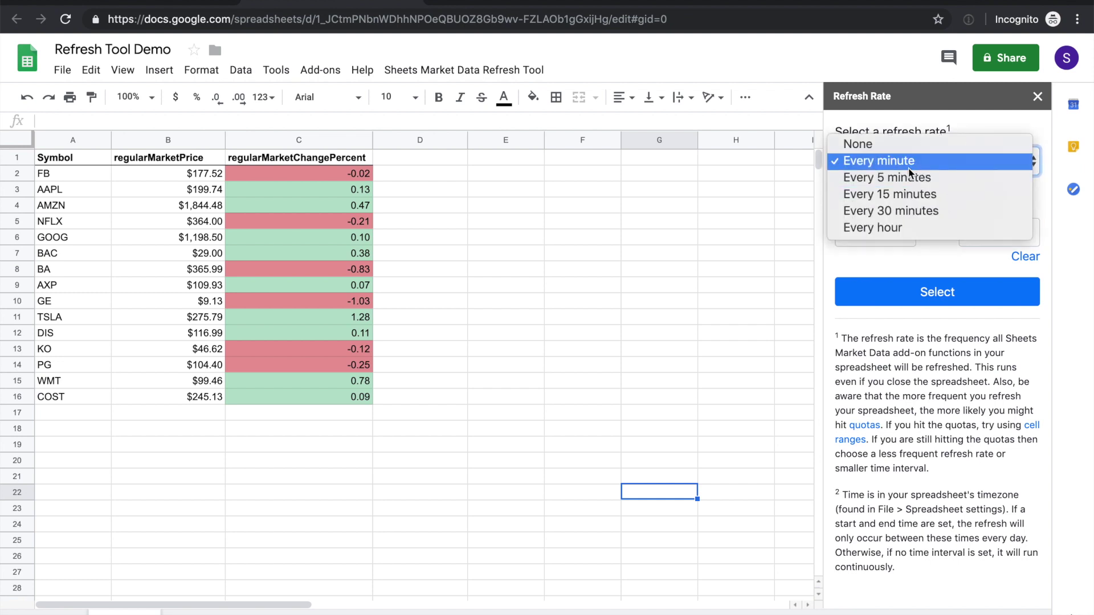
click(944, 116)
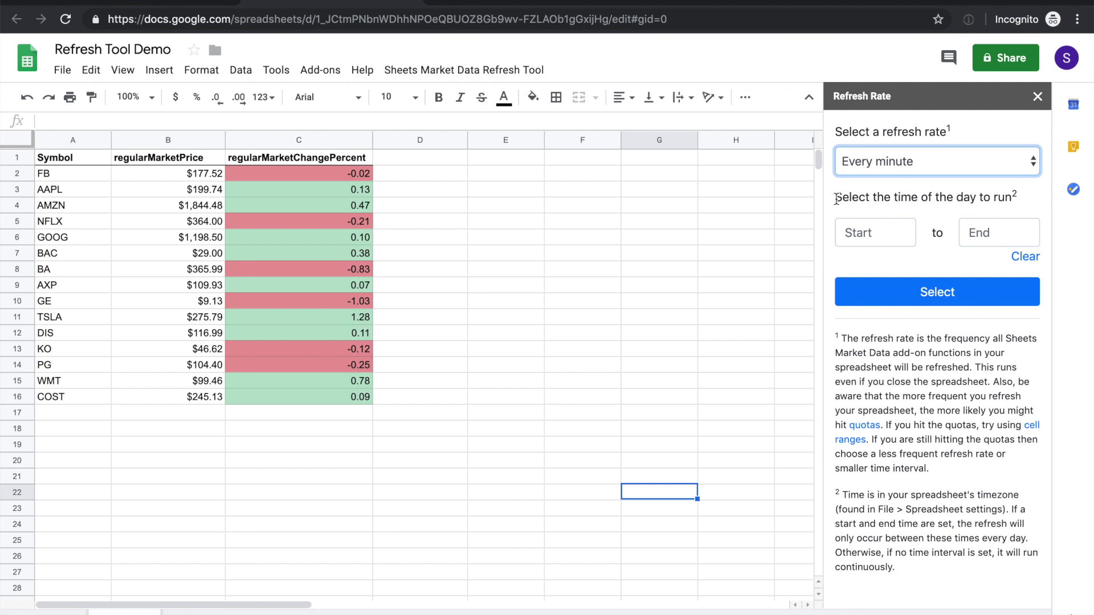
drag(835, 197, 1012, 204)
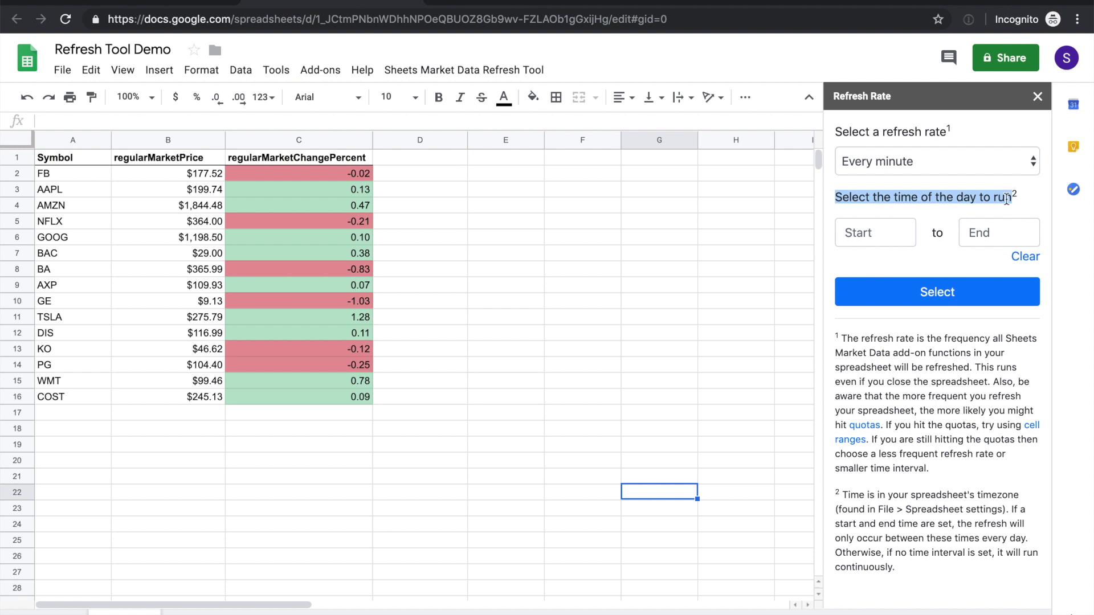
Step: Set the refresh window's start time to 9:30am
click(982, 196)
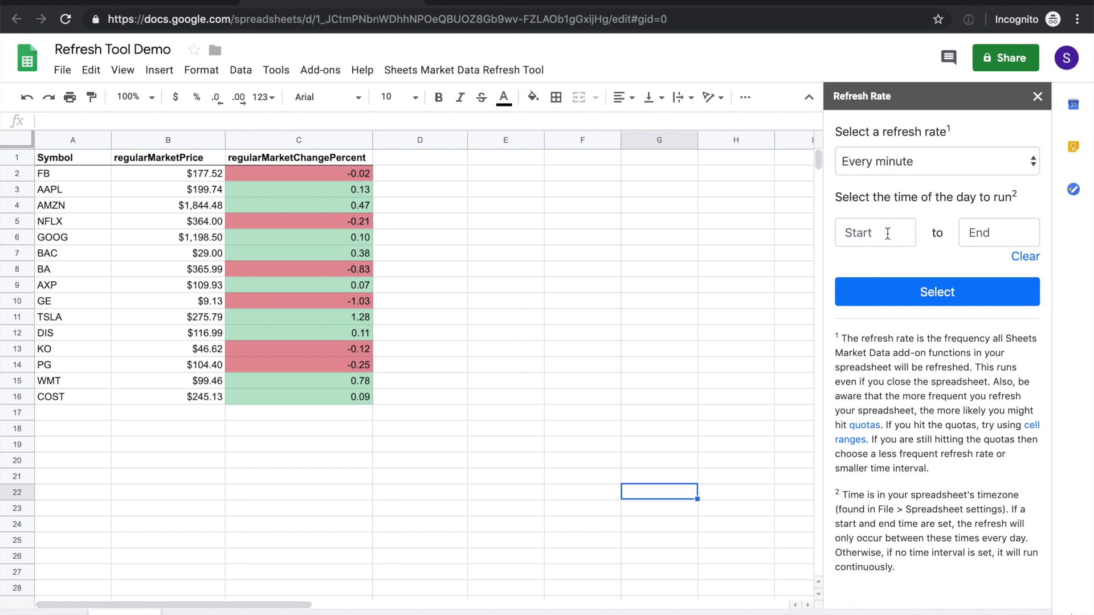
click(887, 234)
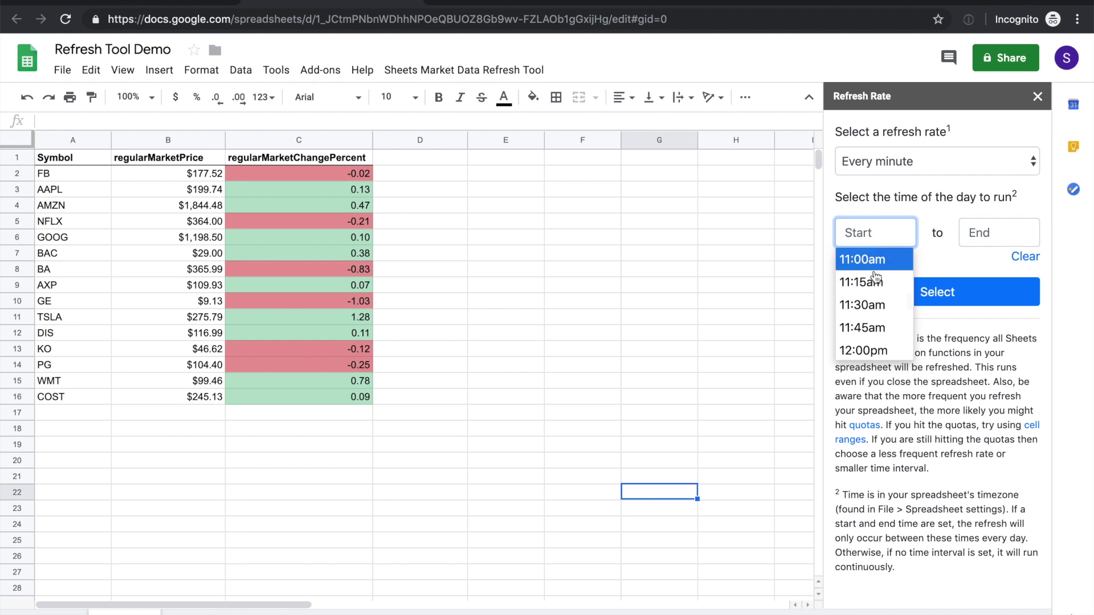
scroll(872, 273, up, 2)
scroll(875, 279, up, 1)
scroll(875, 279, up, 1)
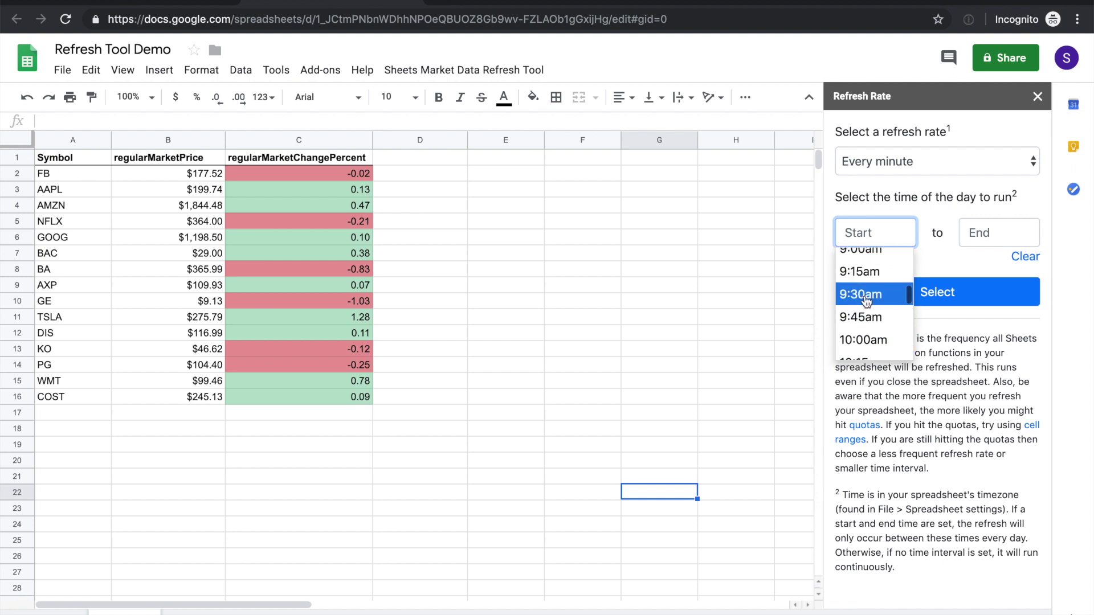
click(866, 301)
Step: Set the refresh window's end time to 4:30pm
click(988, 234)
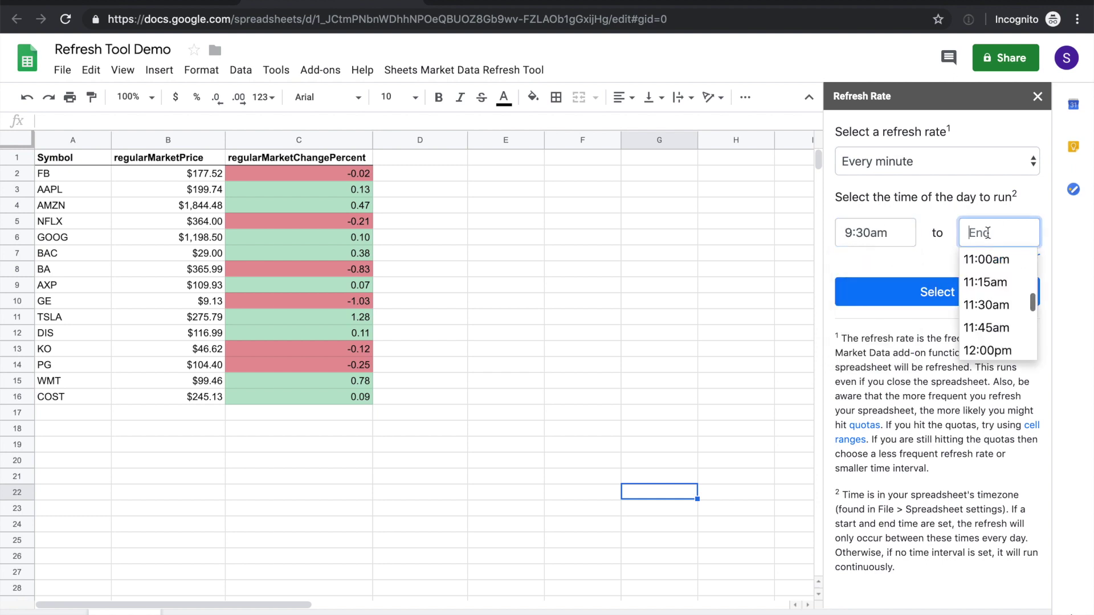
scroll(989, 270, down, 3)
scroll(989, 271, down, 2)
scroll(989, 270, down, 1)
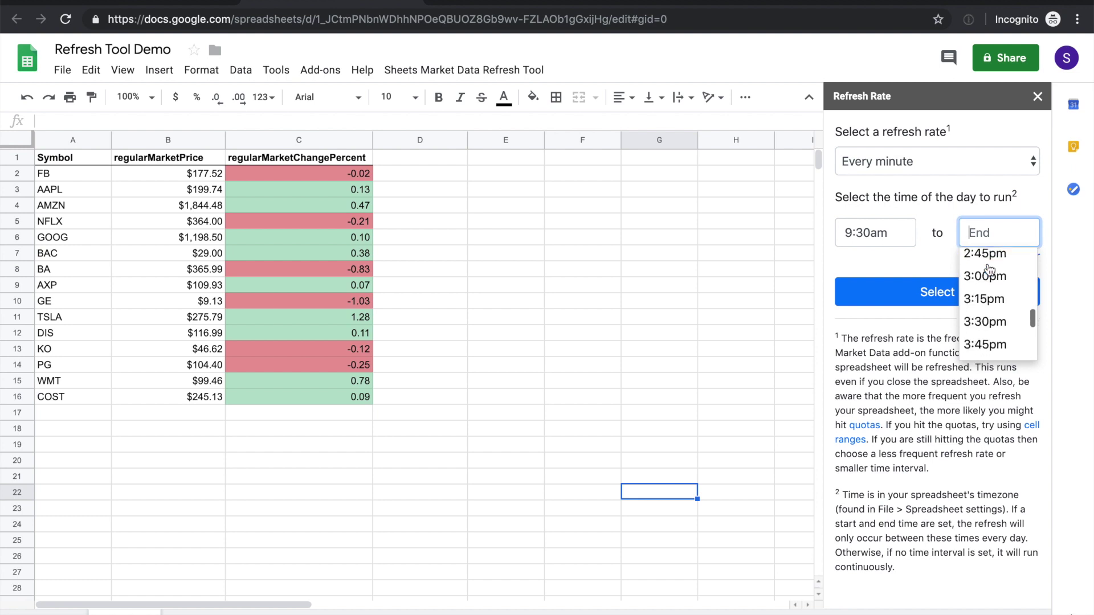
scroll(989, 271, down, 1)
scroll(989, 271, down, 1)
scroll(988, 269, down, 1)
click(986, 292)
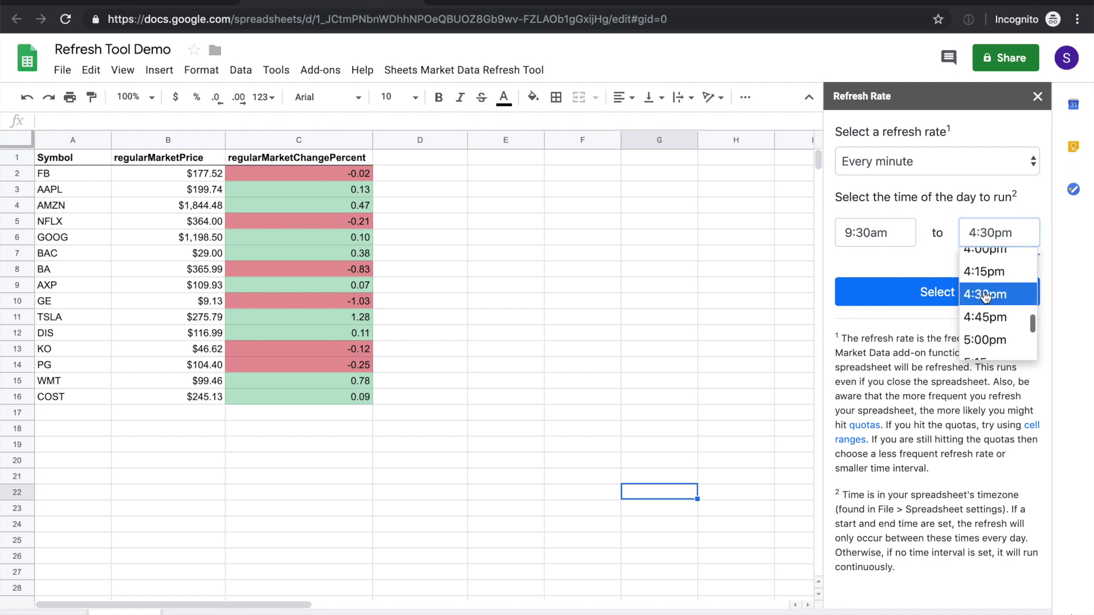
click(942, 256)
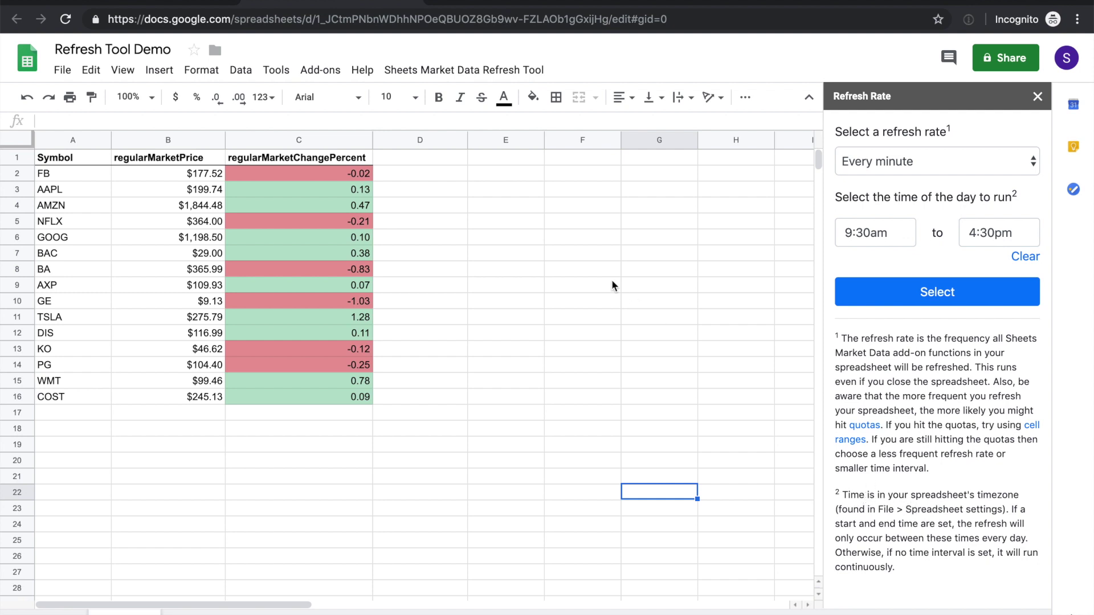
click(65, 73)
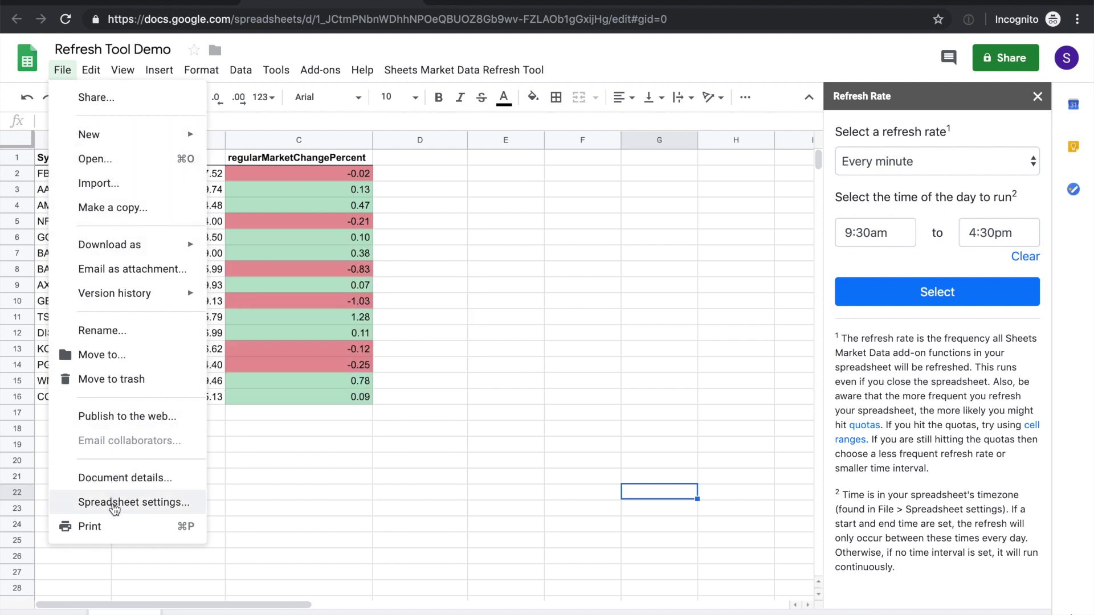
Step: Set the spreadsheet time zone to (GMT-05:00) Eastern Time and save the settings
click(115, 504)
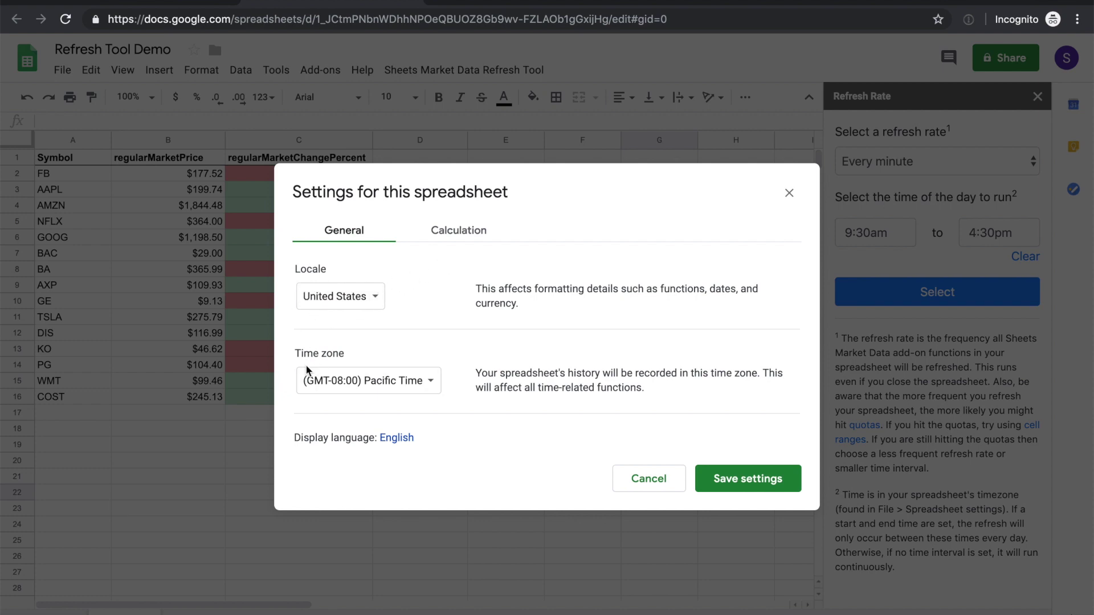
click(395, 379)
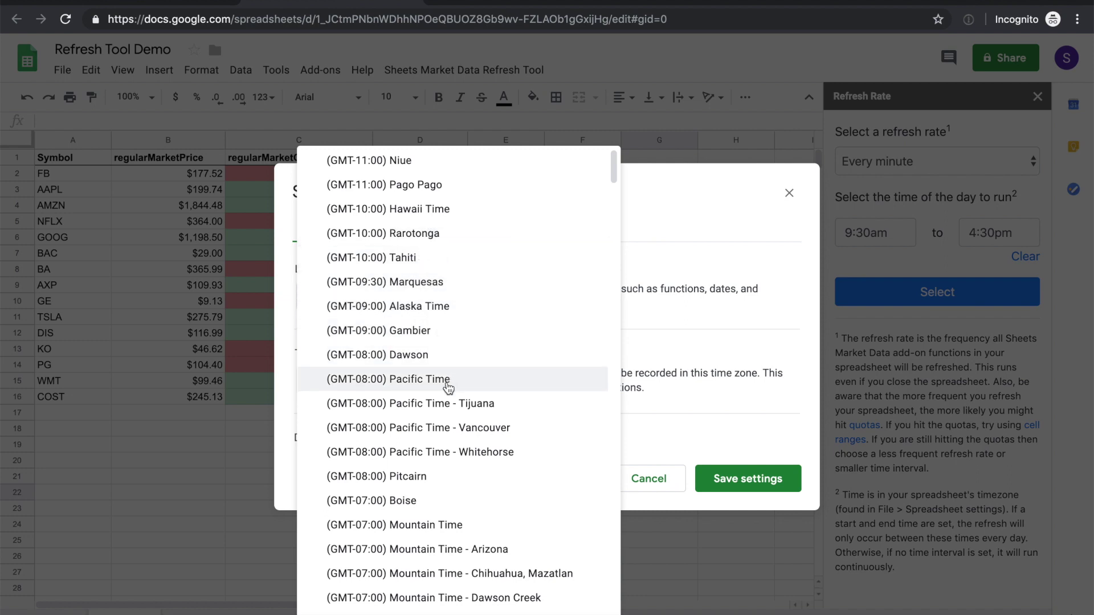
scroll(448, 387, down, 2)
scroll(448, 387, down, 3)
scroll(448, 387, down, 3)
scroll(448, 388, down, 3)
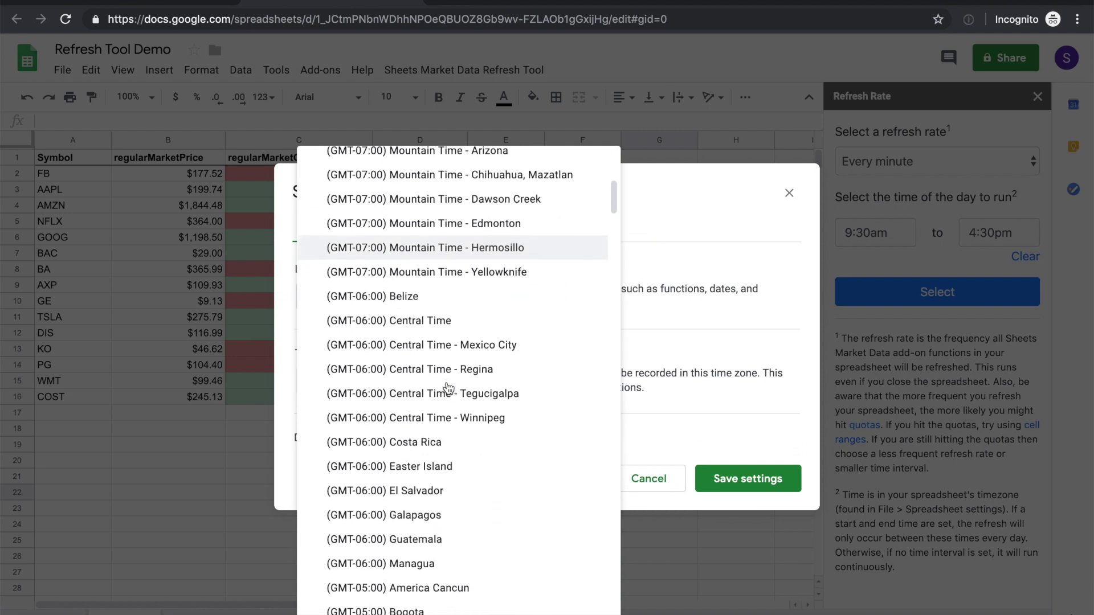
scroll(448, 387, down, 1)
scroll(445, 384, down, 2)
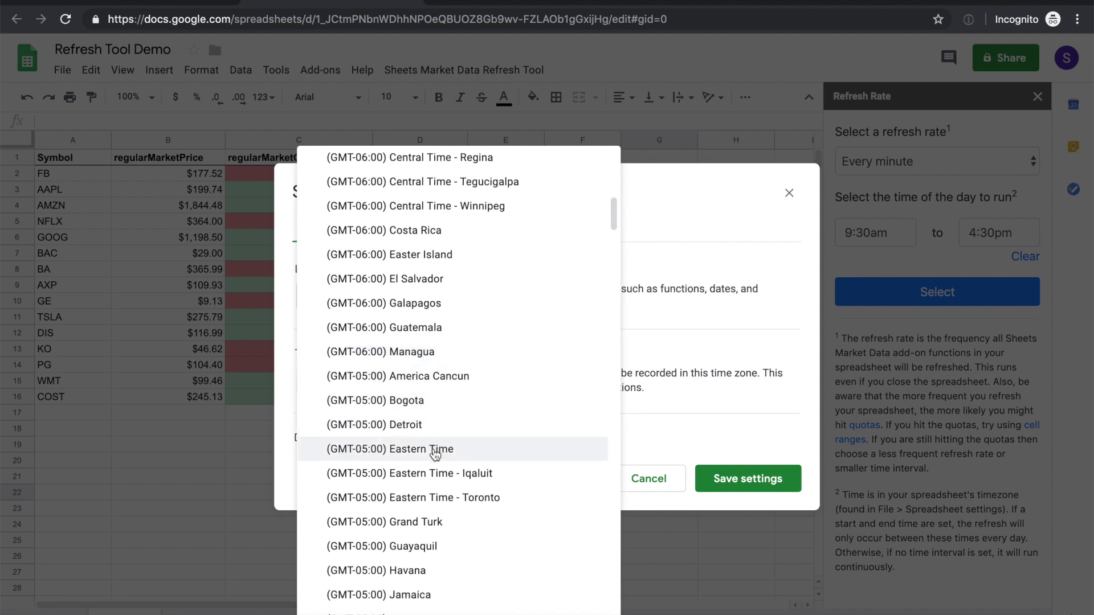
click(435, 452)
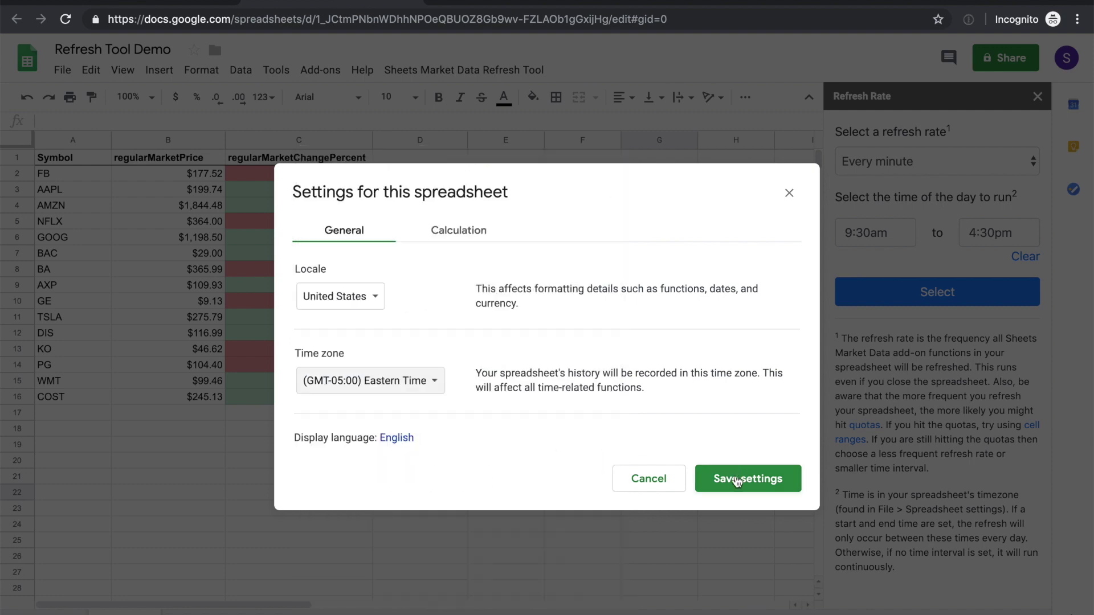
click(736, 481)
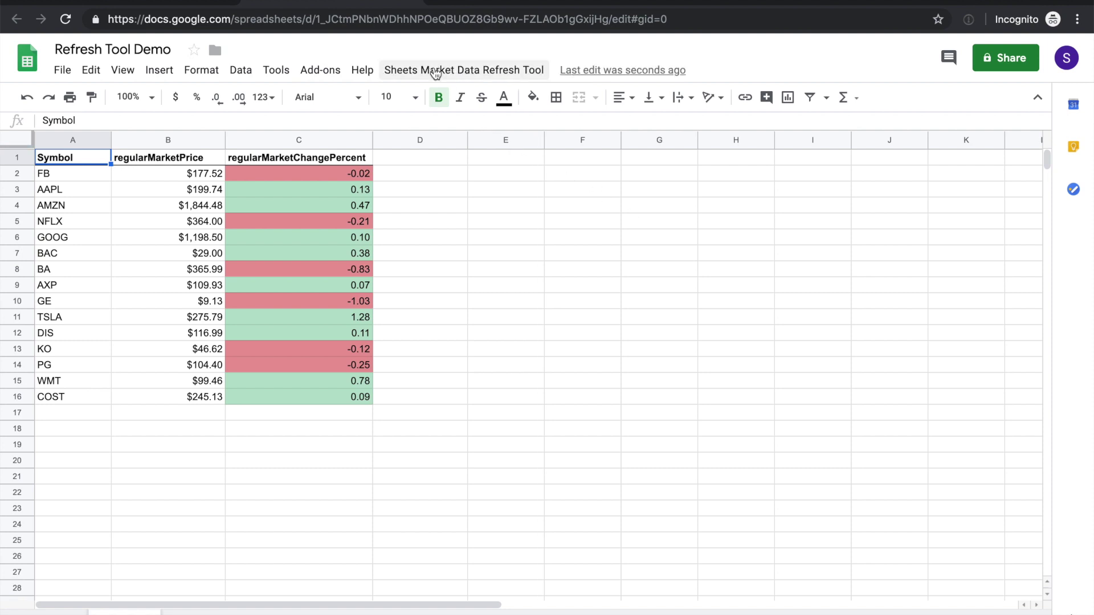
Step: In the Refresh Tool's Set Refresh Rate dialog, choose Every minute starting at 9:30am
click(438, 70)
click(437, 91)
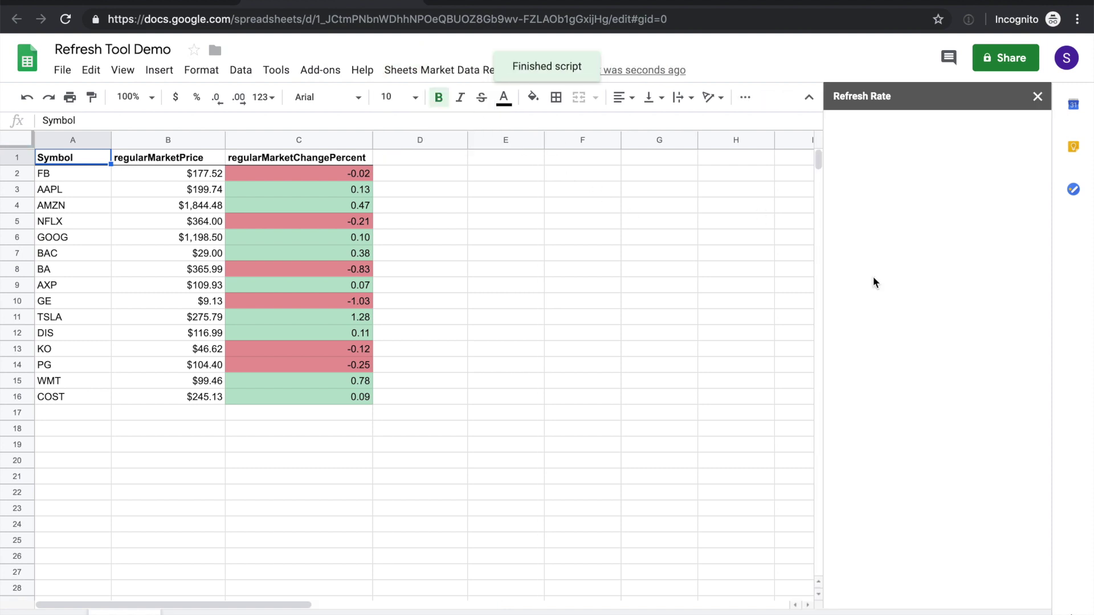
click(908, 170)
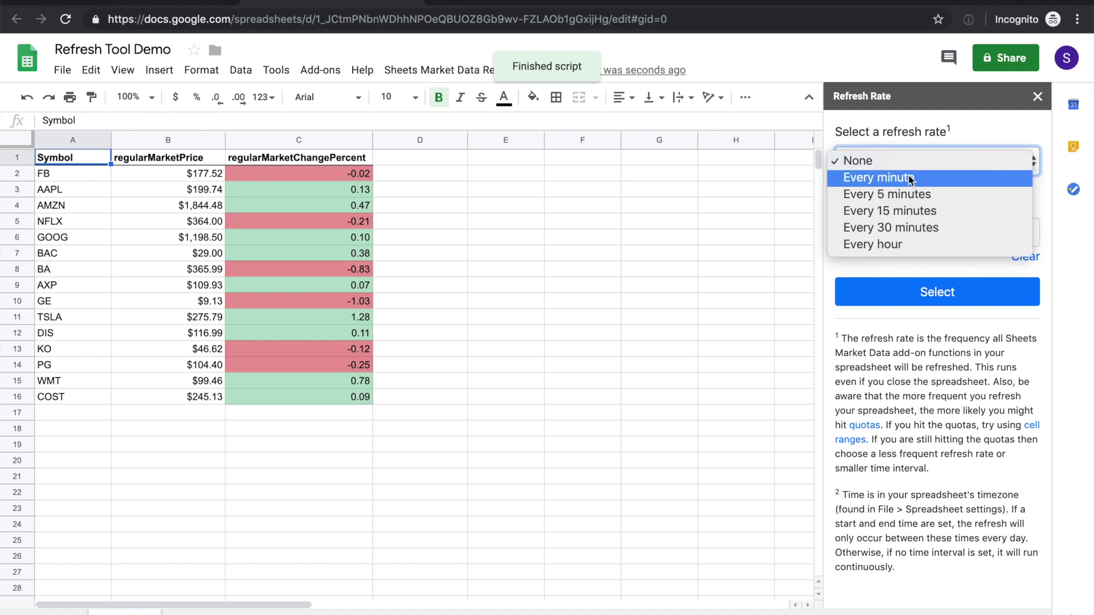
click(908, 181)
click(886, 232)
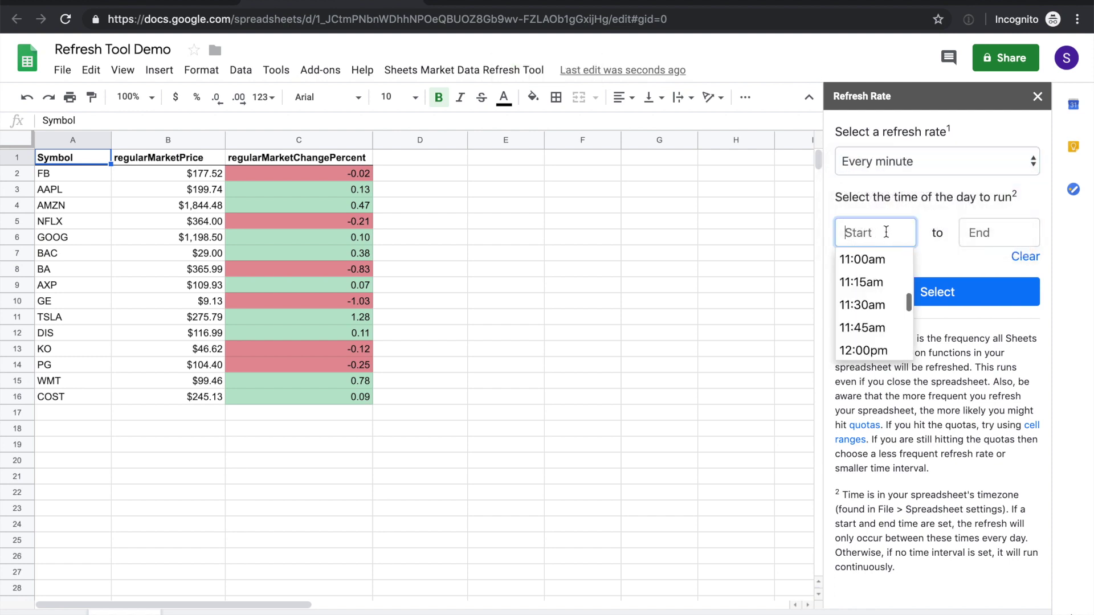
scroll(855, 274, up, 2)
scroll(869, 284, up, 1)
scroll(870, 283, up, 2)
click(870, 275)
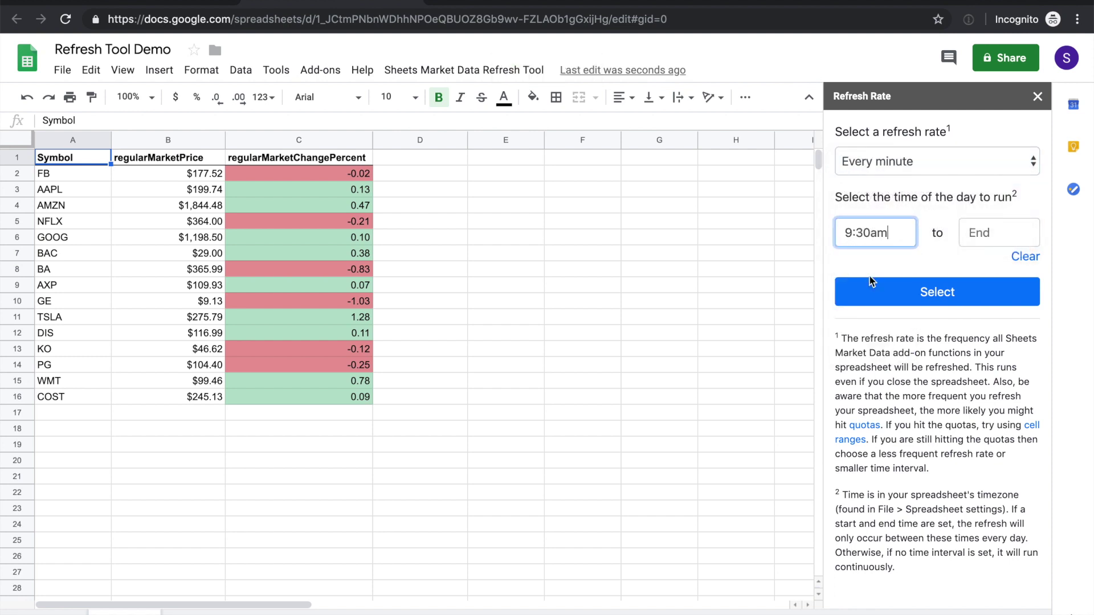
Step: Set the refresh end time to 4:30pm and apply the schedule
click(995, 227)
scroll(980, 307, down, 3)
scroll(980, 308, down, 2)
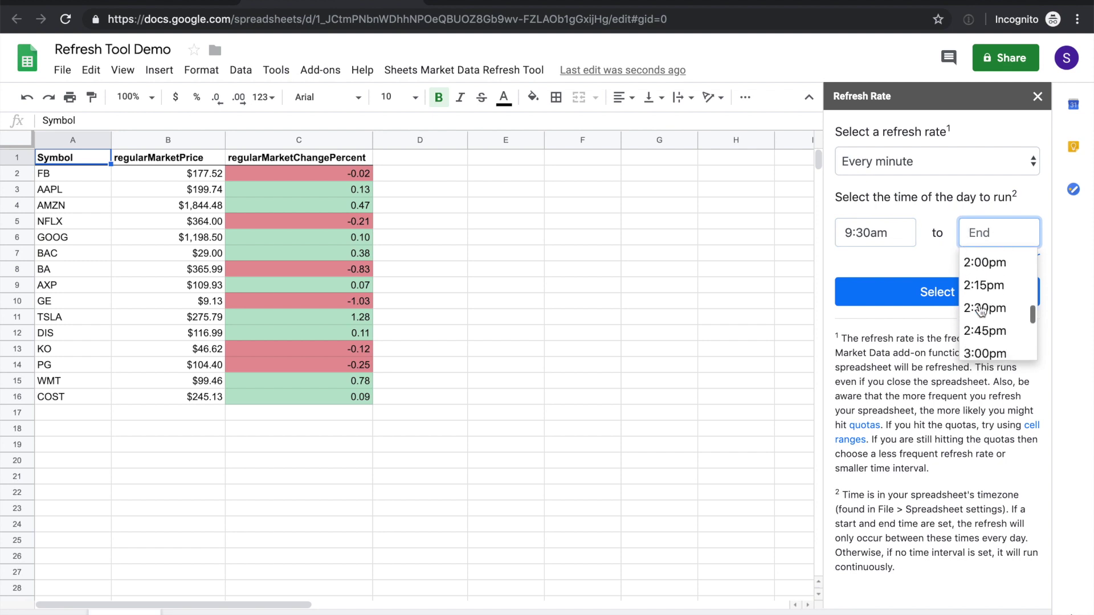
scroll(980, 310, down, 2)
scroll(980, 311, down, 1)
click(977, 317)
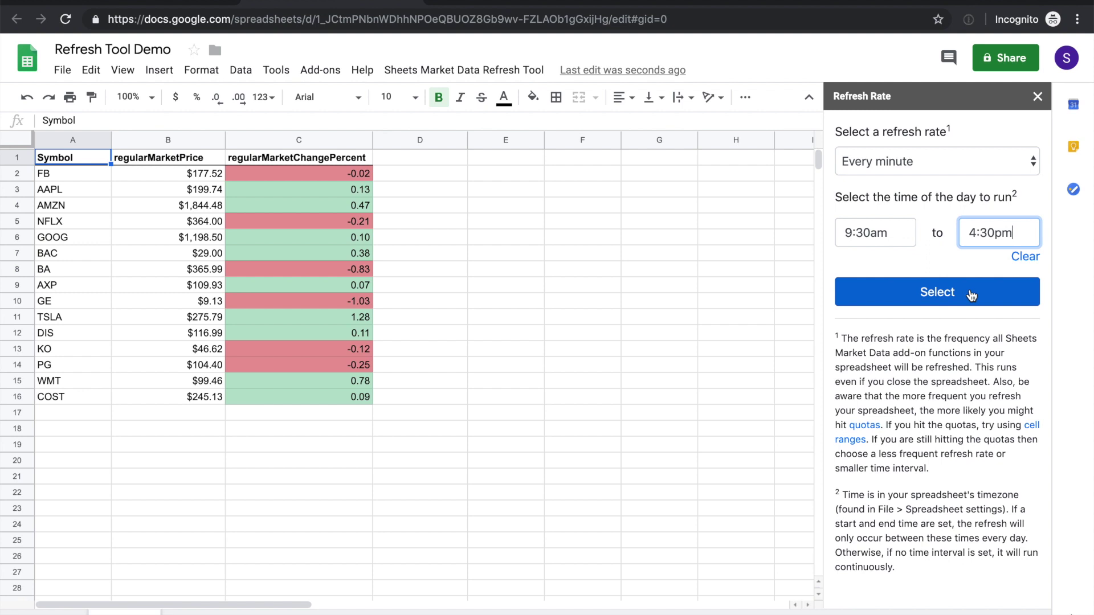
click(971, 295)
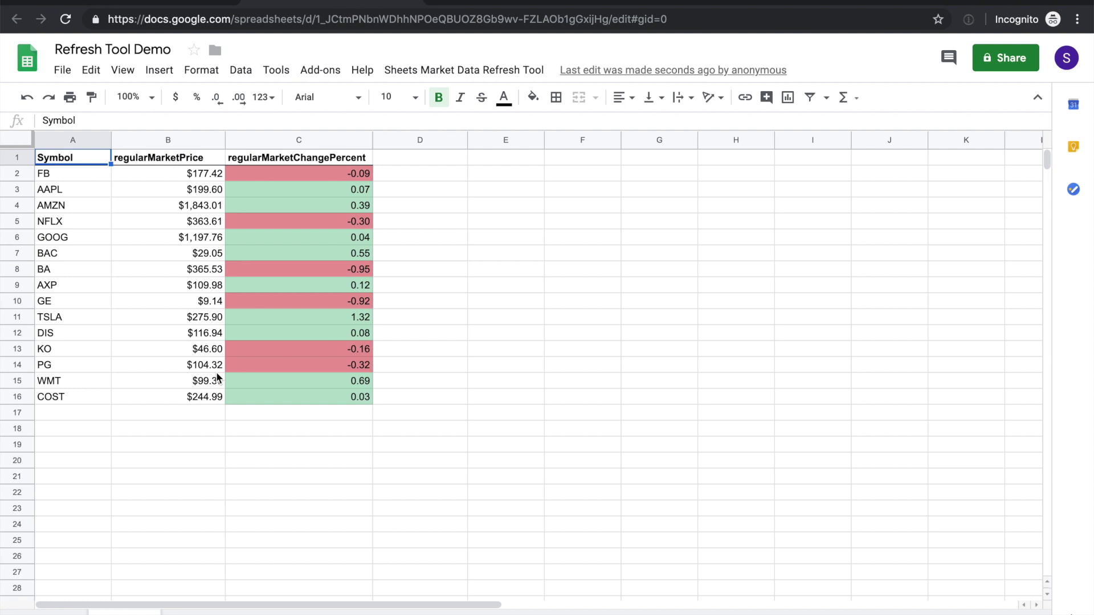
Step: Show the Sheets Market Data Refresh Tool notice about the GitHub project, then dismiss it
click(318, 71)
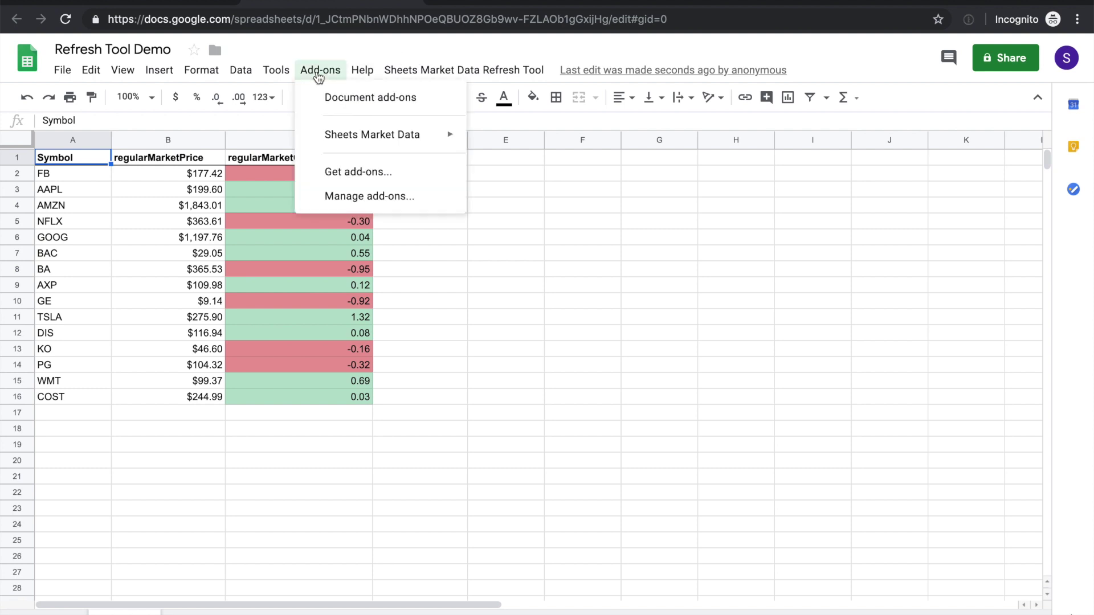
mouse_move(372, 135)
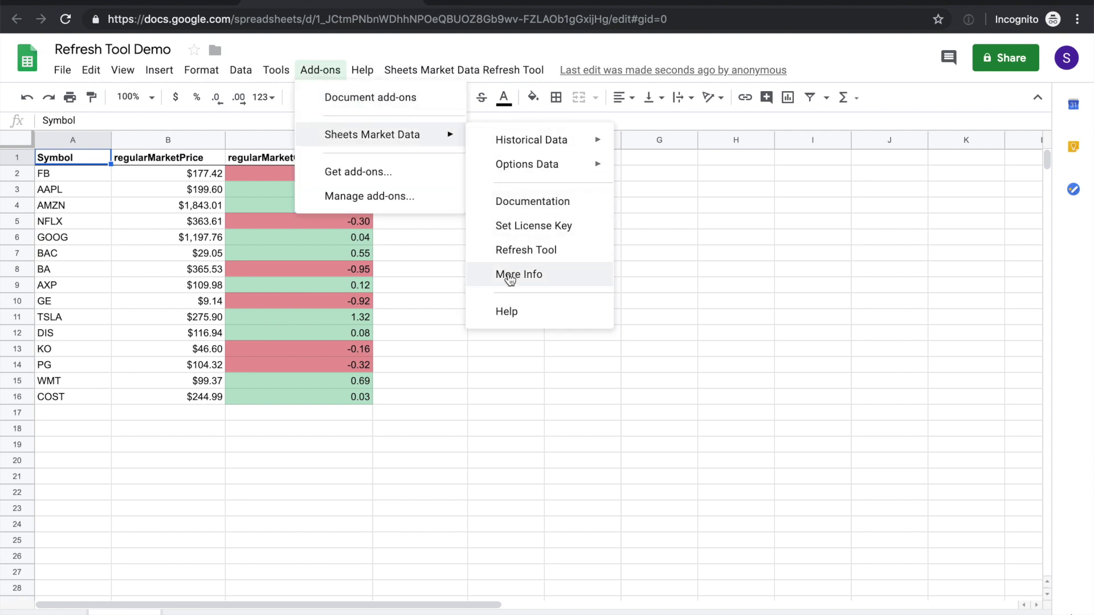
click(515, 254)
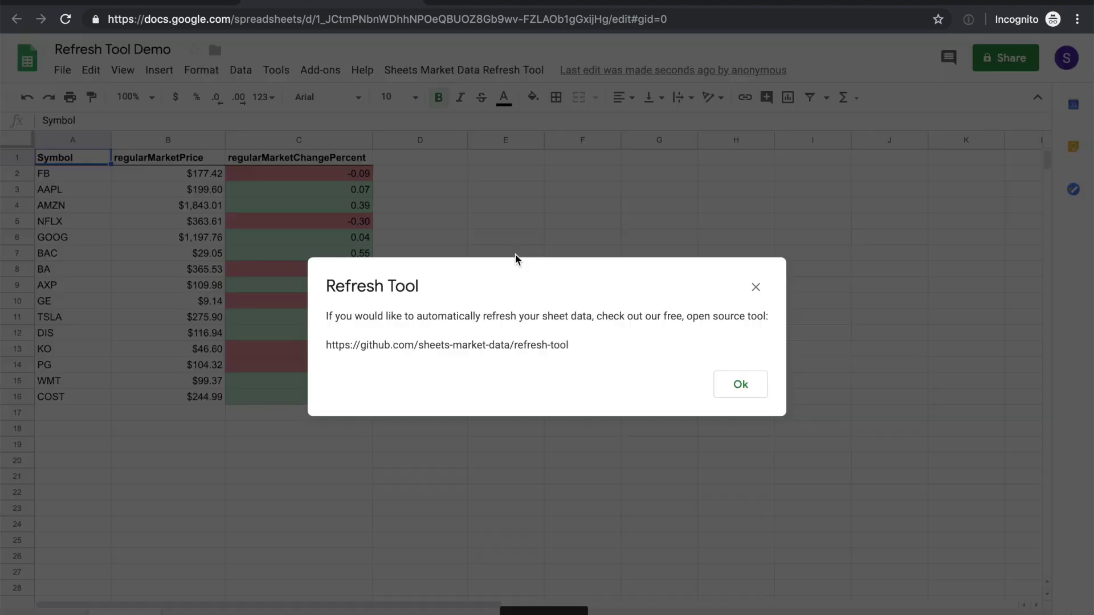
click(741, 383)
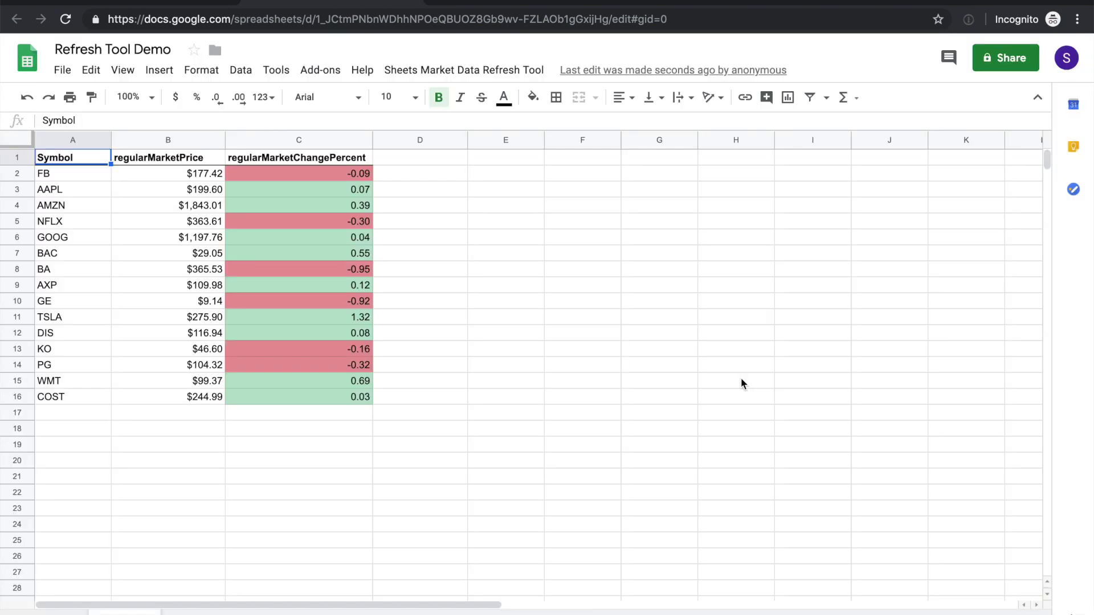